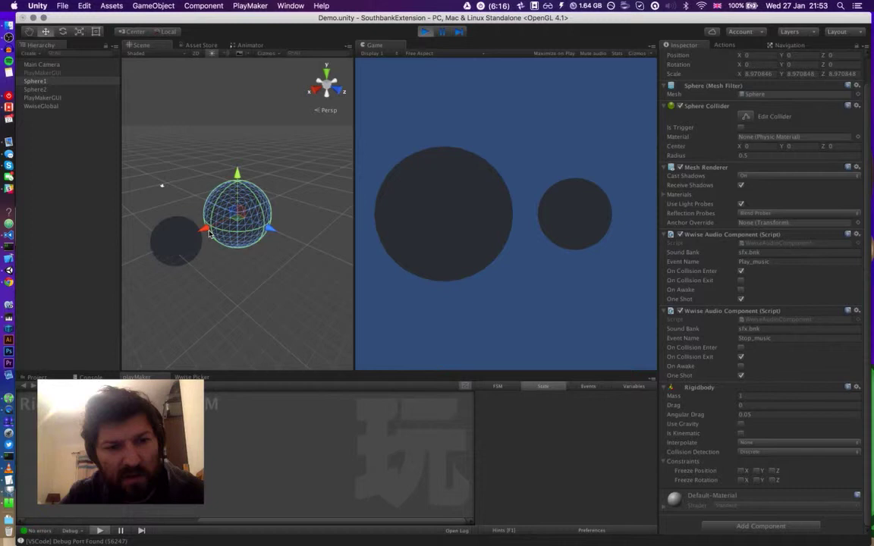
During play, push Sphere1 into Sphere2, pull it back away, then stop the game
drag(207, 230, 191, 238)
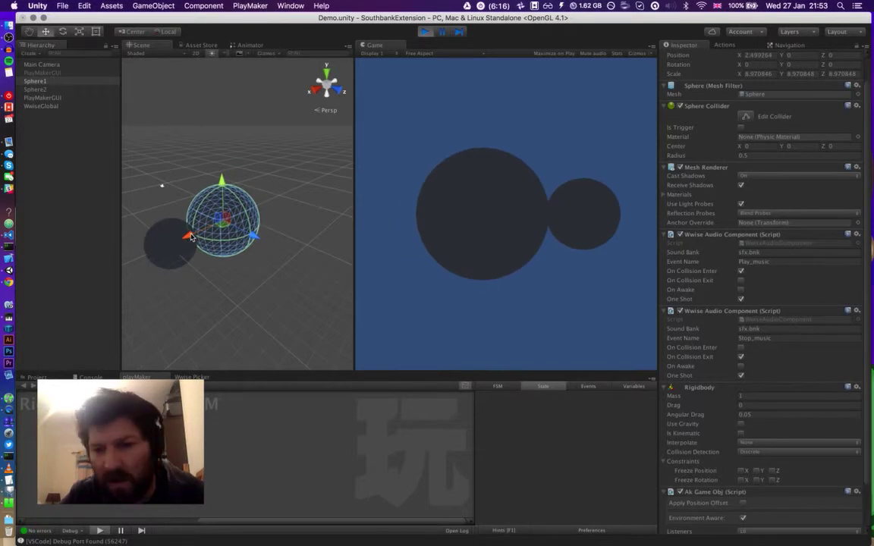
drag(191, 238, 212, 229)
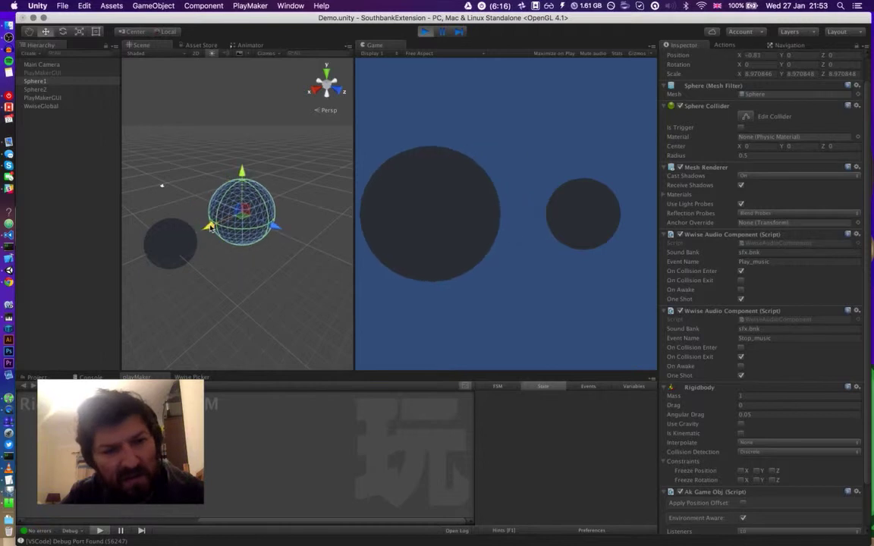
click(425, 32)
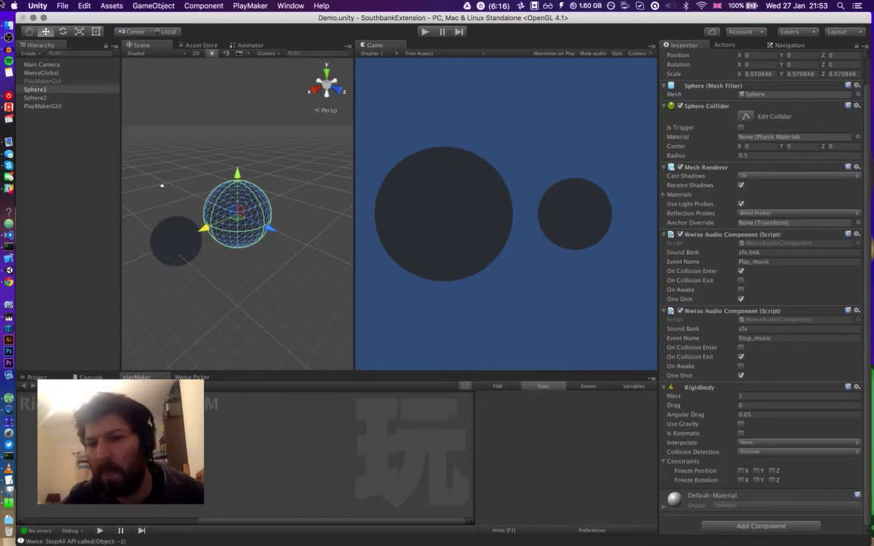
click(49, 98)
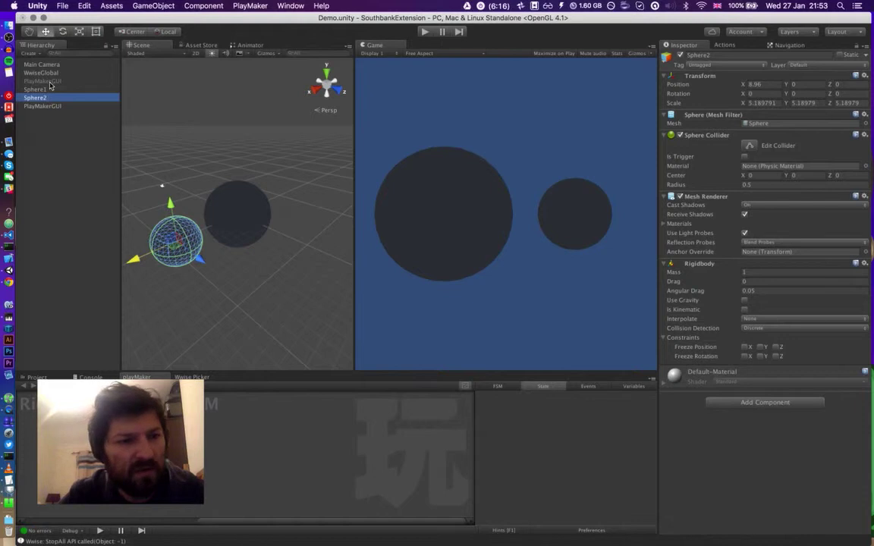
click(38, 90)
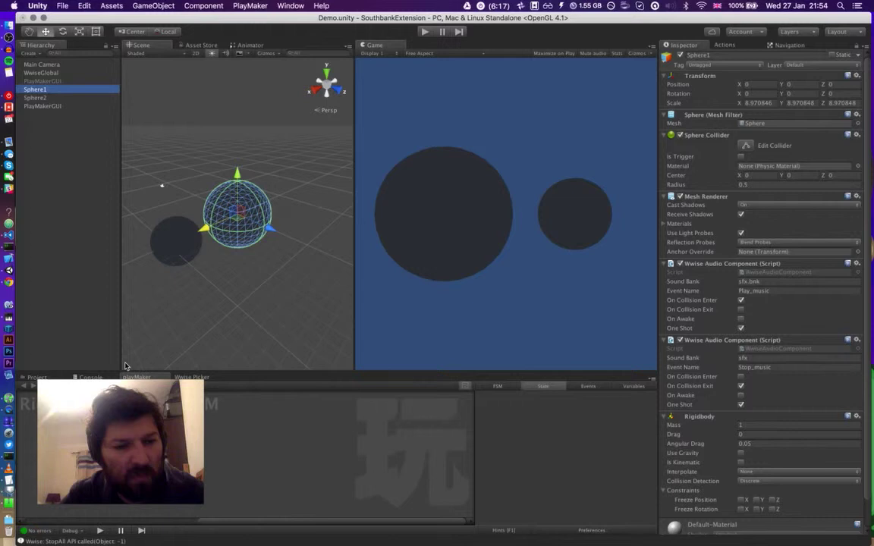
Add a PlayMaker FSM to Sphere1, which creates State 1
right_click(162, 185)
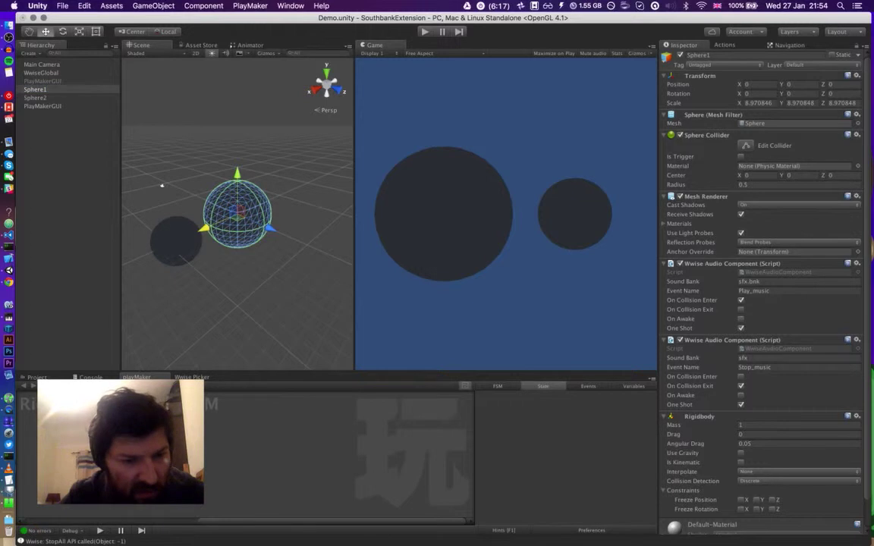
click(162, 185)
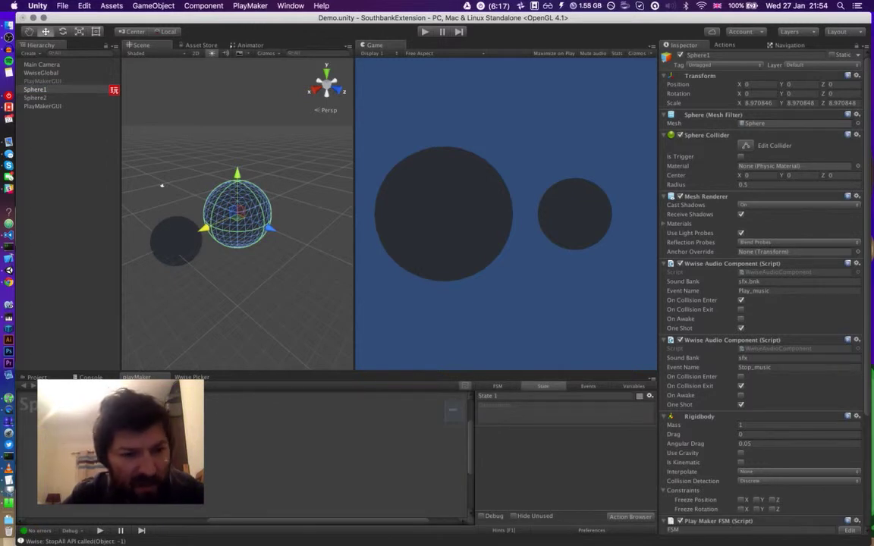
right_click(121, 433)
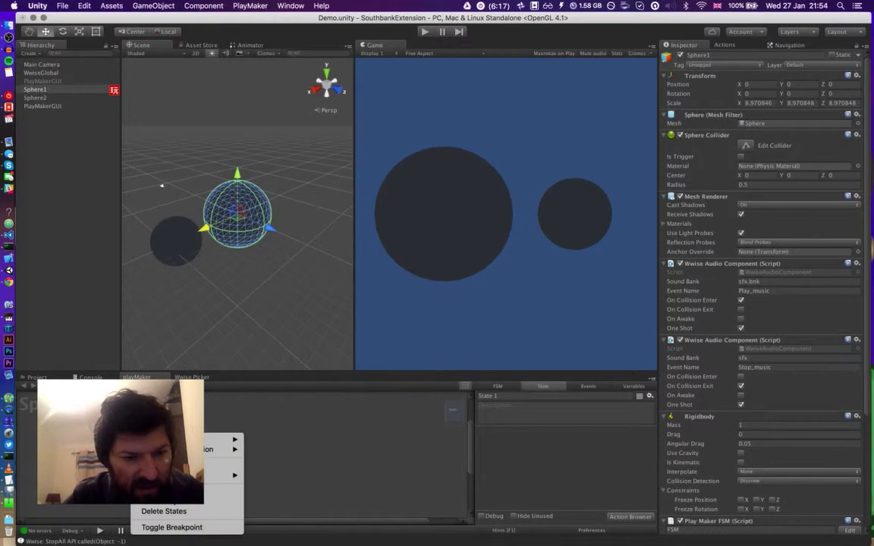
key(Escape)
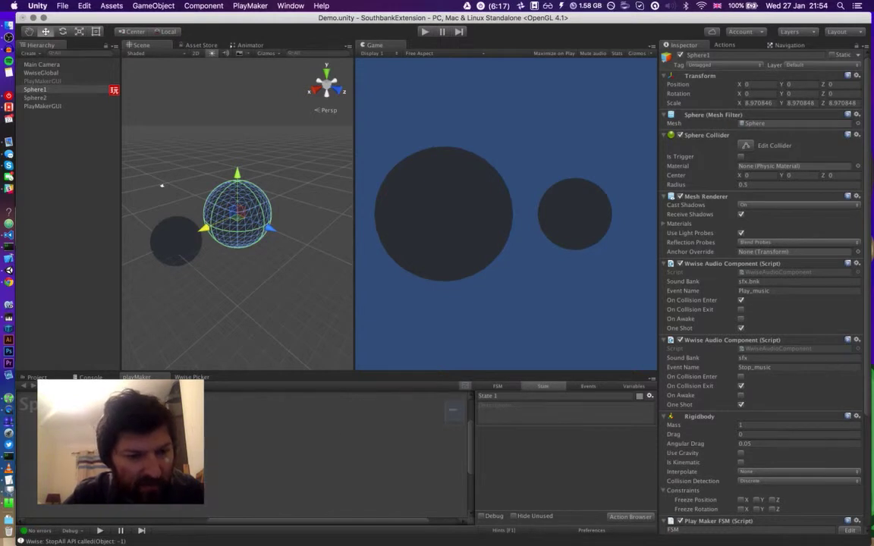
right_click(87, 439)
mouse_move(175, 448)
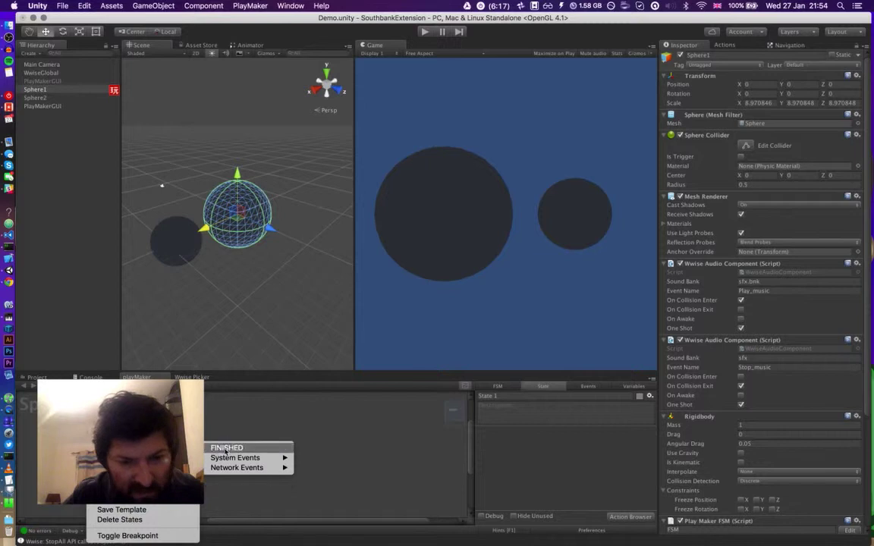
mouse_move(242, 460)
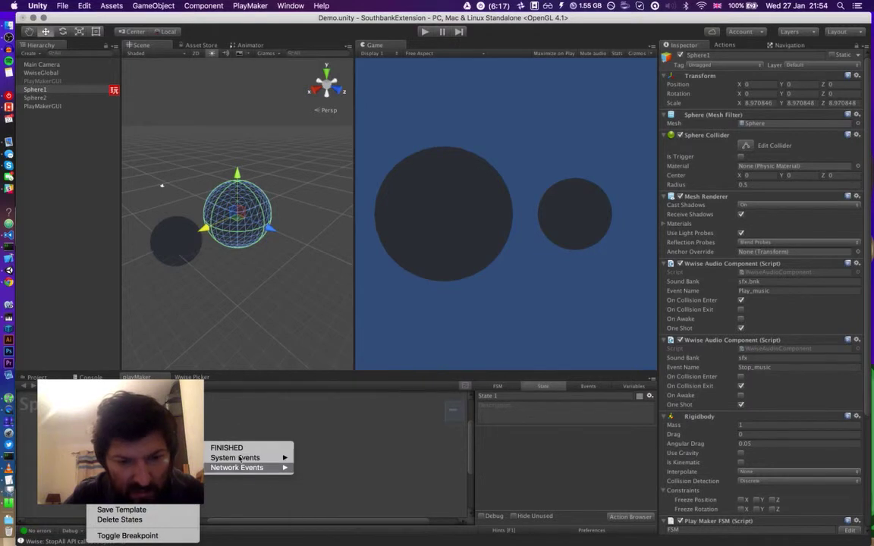
click(207, 384)
Add a second state, State 2, to the FSM and reselect State 1
right_click(186, 421)
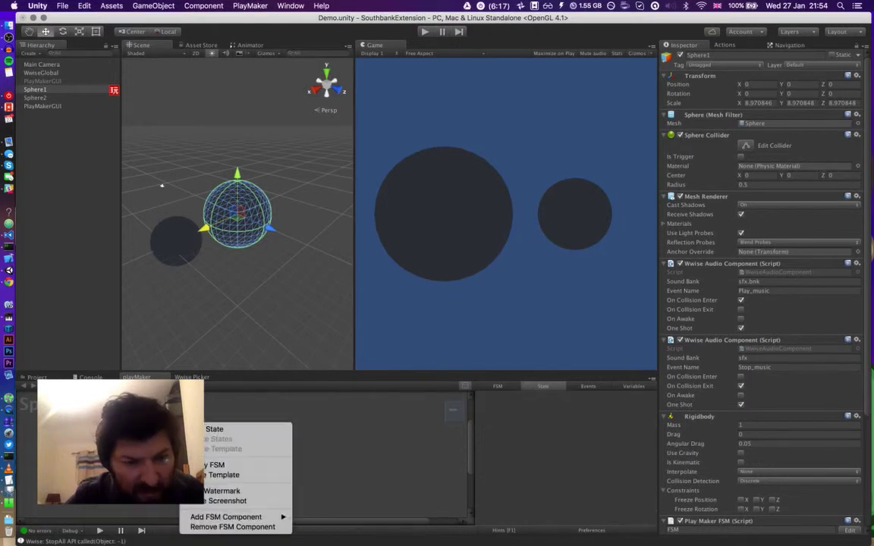
key(Escape)
click(452, 413)
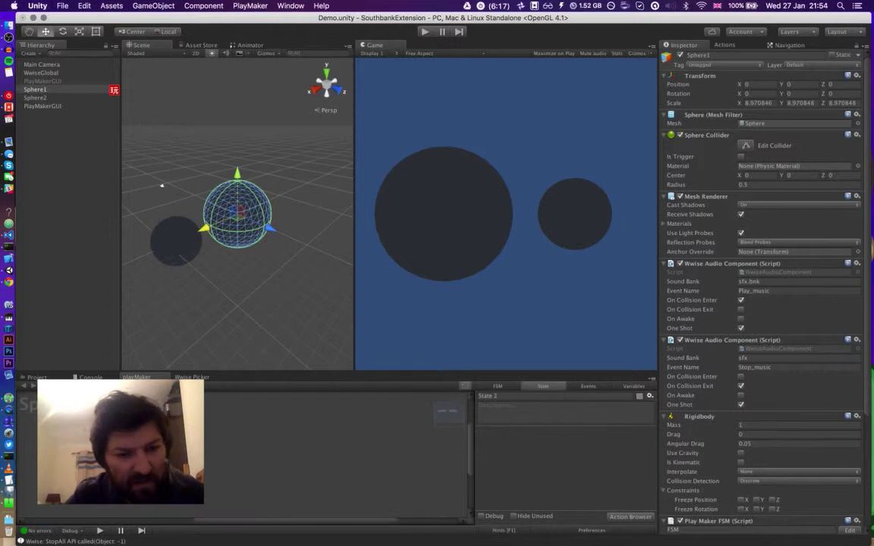
right_click(89, 504)
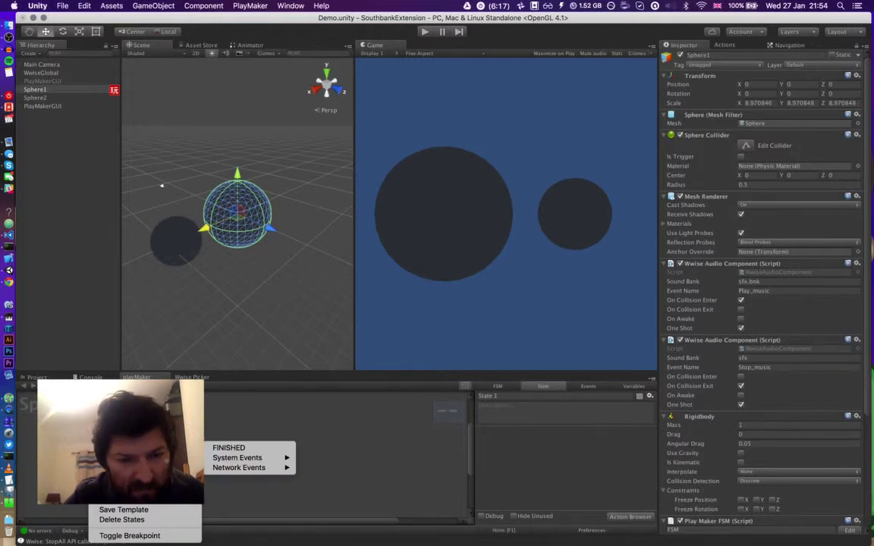
mouse_move(240, 459)
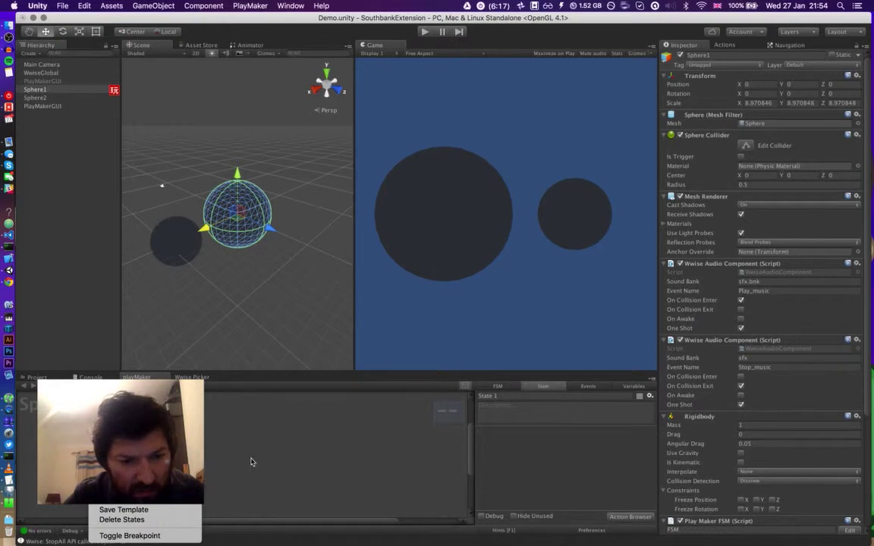
click(248, 462)
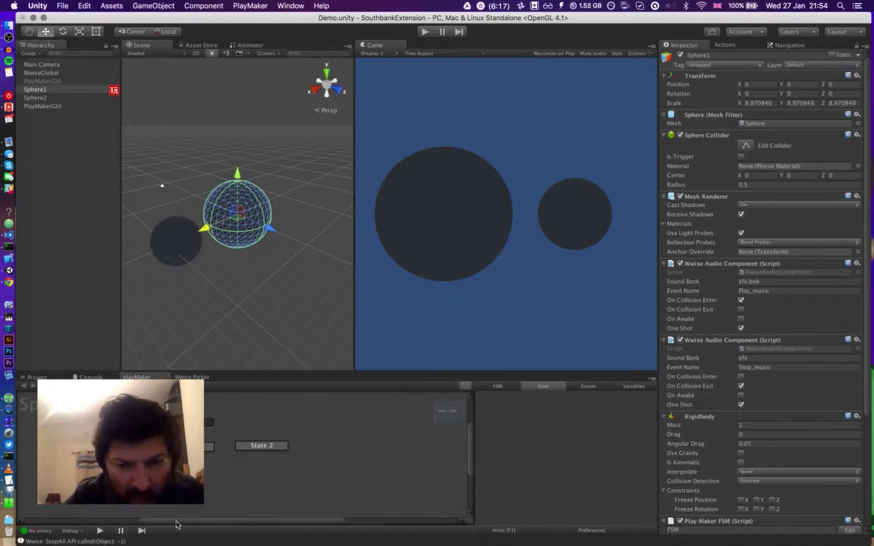
click(260, 445)
click(204, 456)
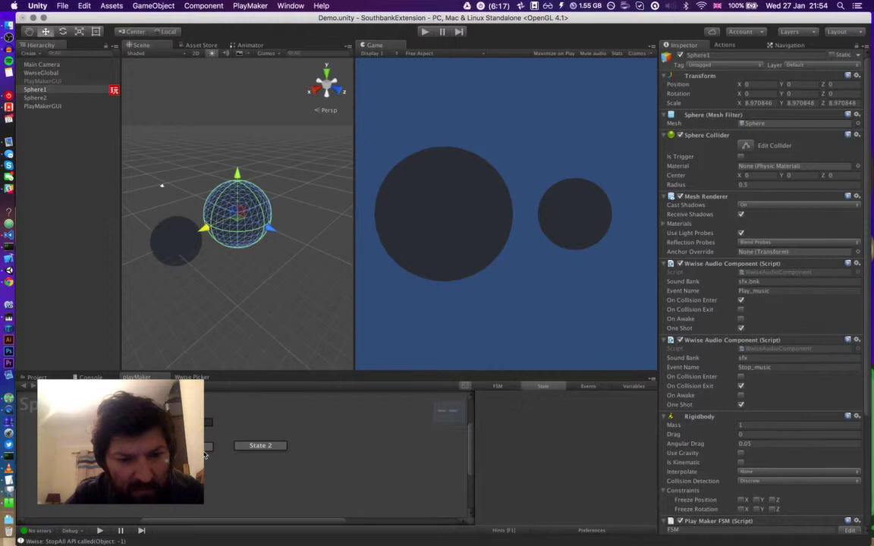
click(205, 449)
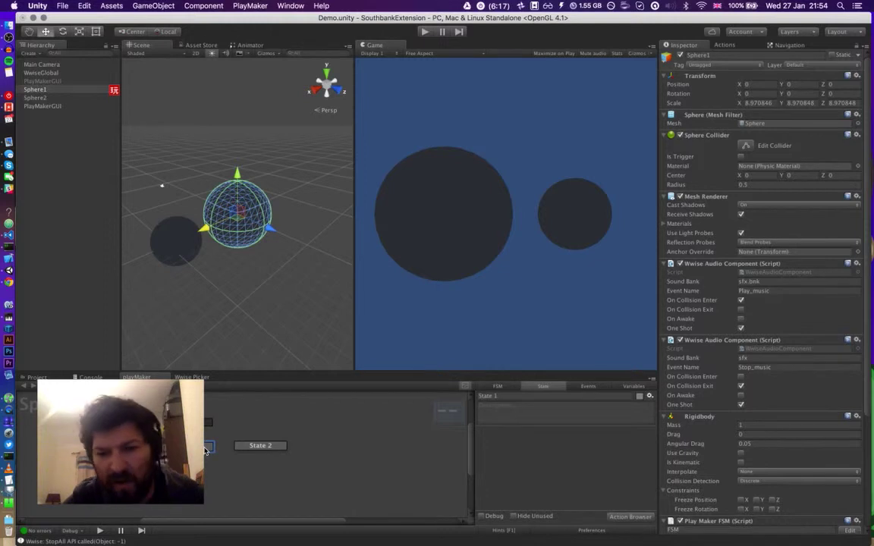
Add a COLLISION EXIT system-event transition to State 1
right_click(204, 451)
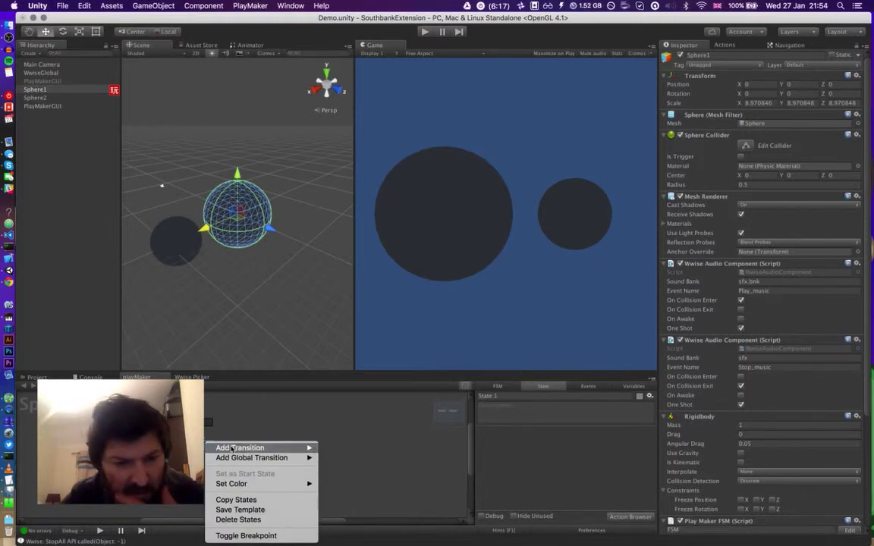
mouse_move(233, 448)
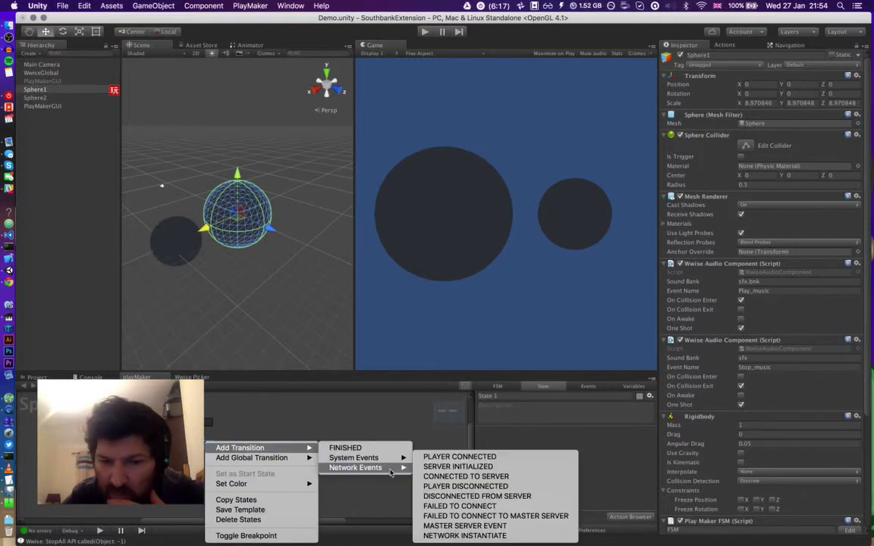
mouse_move(390, 461)
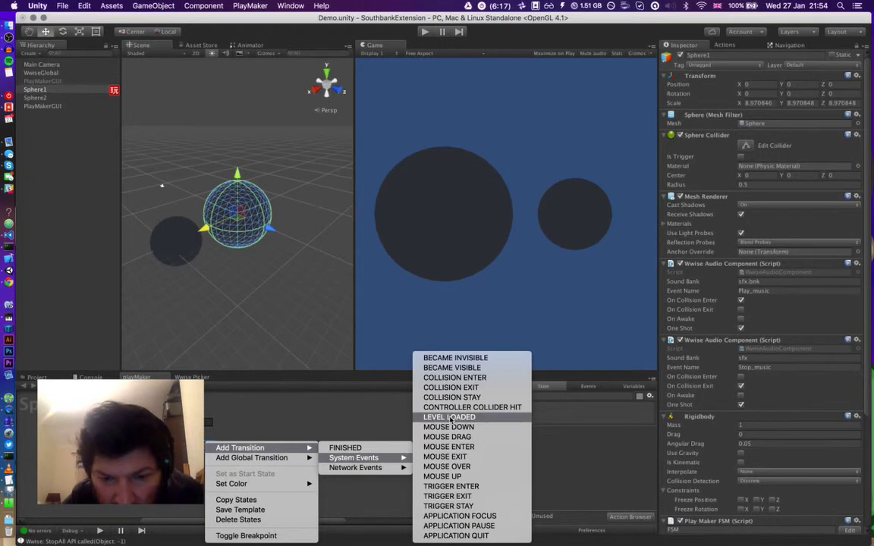
click(455, 388)
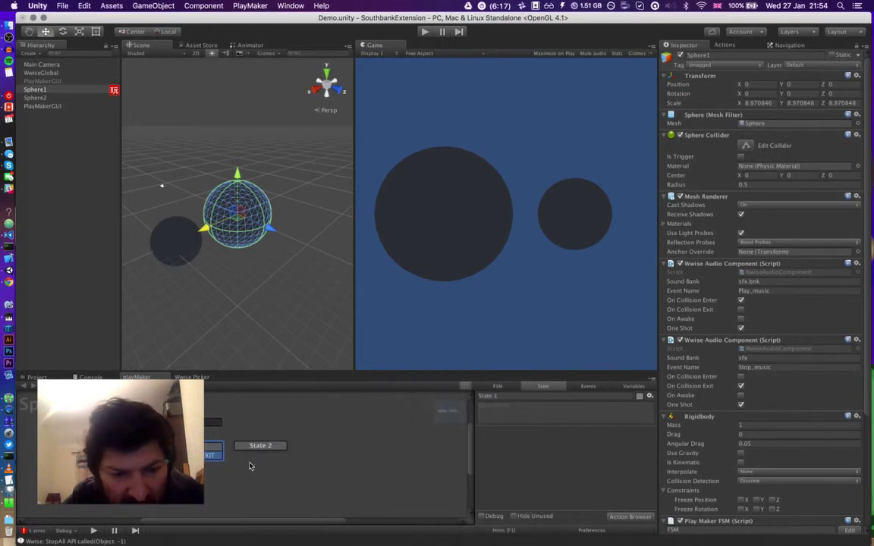
Target the COLLISION EXIT transition at State 2 and place State 2 right of State 1
right_click(212, 455)
mouse_move(258, 448)
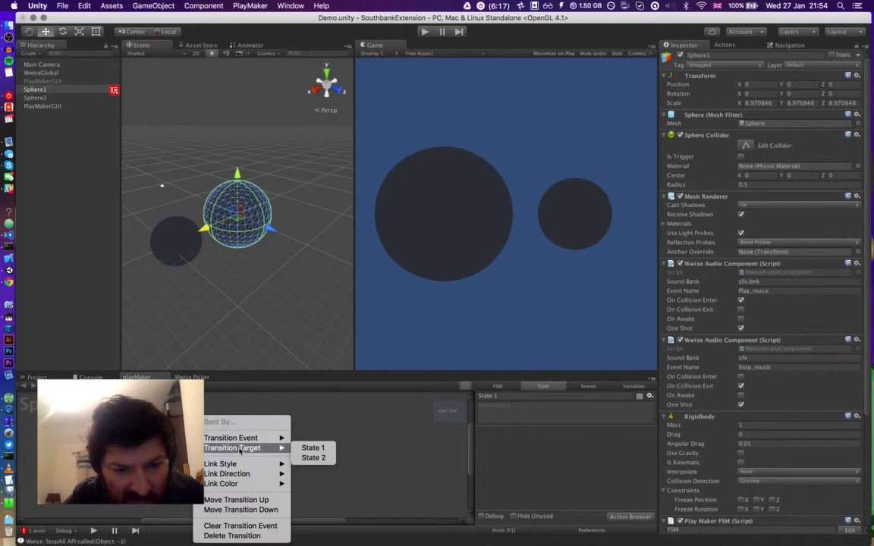
click(322, 460)
drag(285, 449, 302, 453)
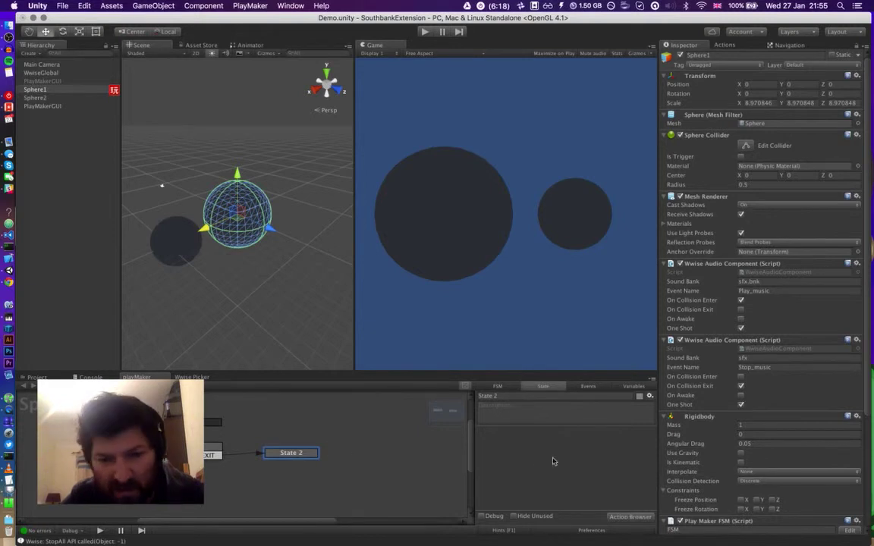
Drag Play Wwise Sound from the Wwise Audio actions into State 2, then inspect Sphere1's components
click(621, 517)
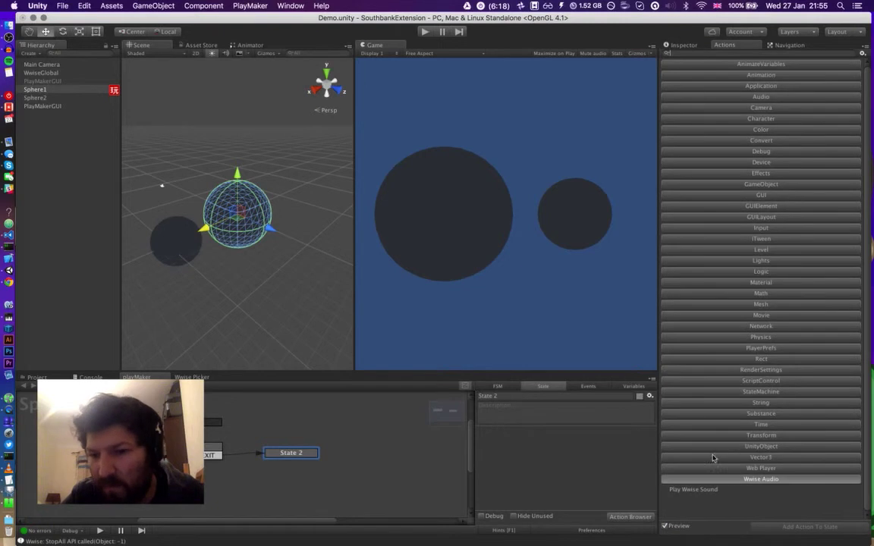
click(709, 479)
click(710, 481)
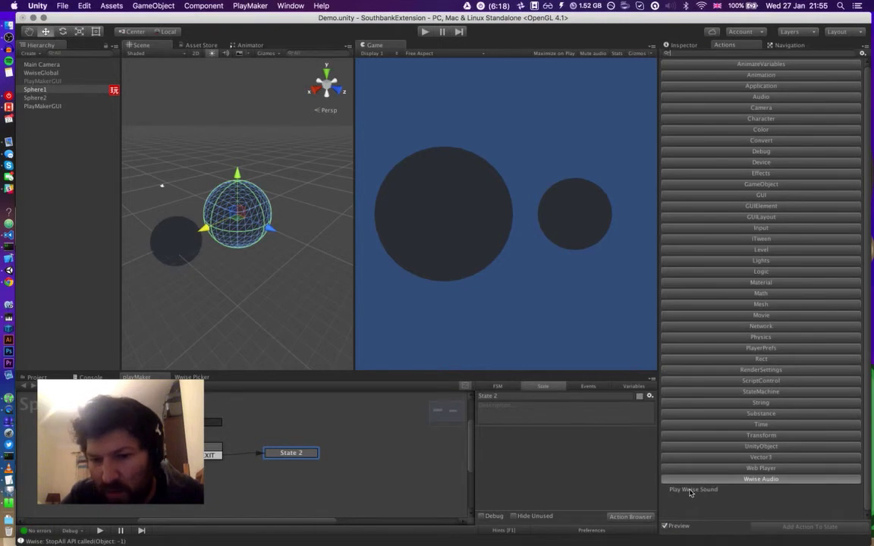
click(691, 491)
drag(705, 447, 630, 398)
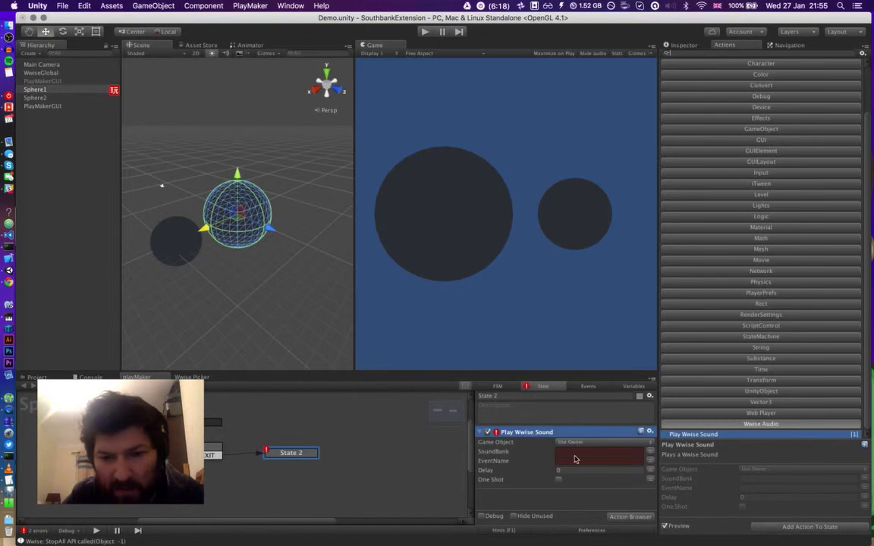
click(35, 90)
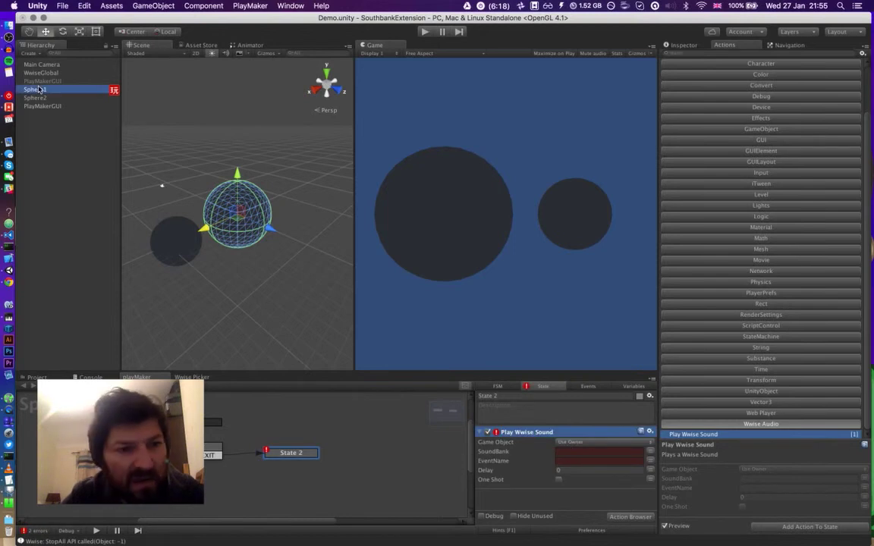
click(688, 44)
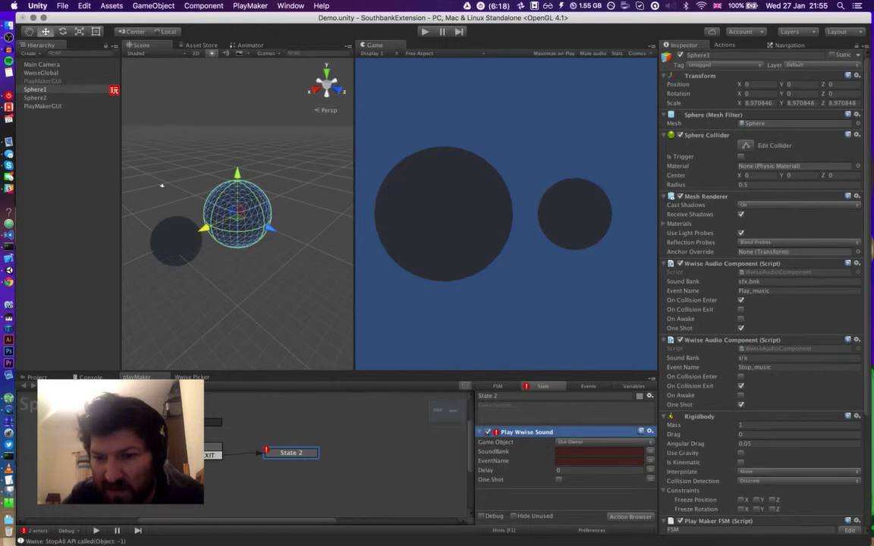
Enter sfx as the action's SoundBank and Stop_music as its EventName
click(575, 450)
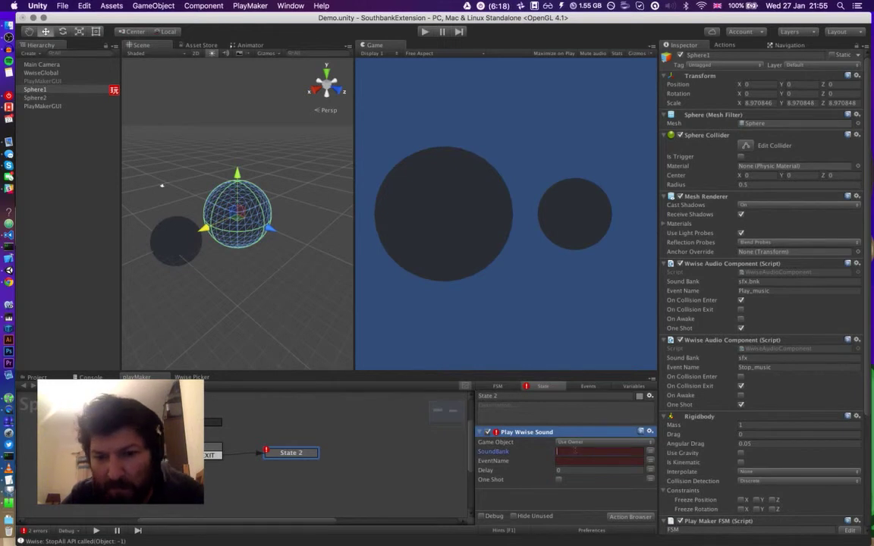
text(sfx)
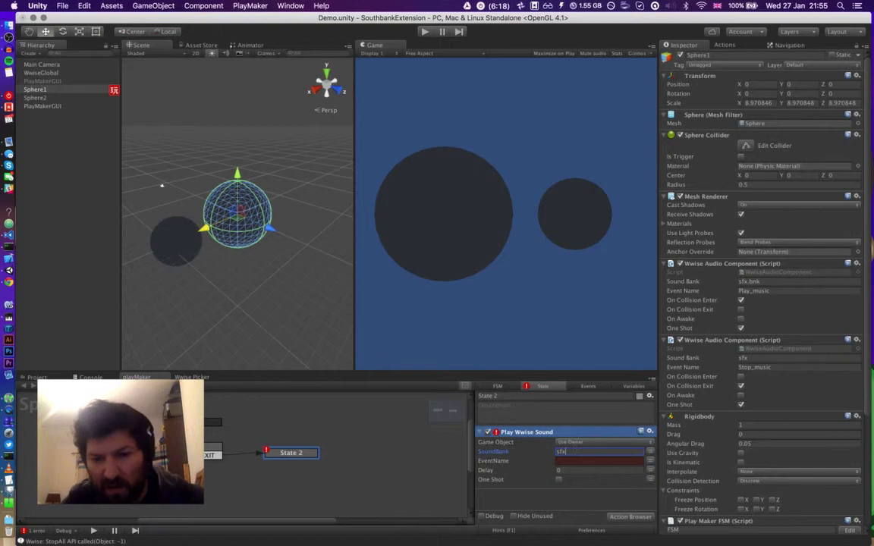
click(594, 461)
text(St)
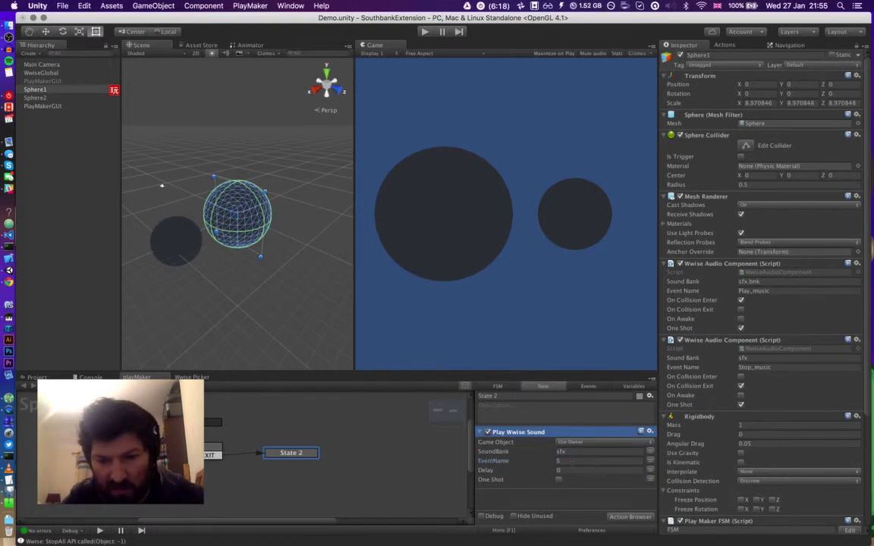
click(571, 461)
text(Stop_music)
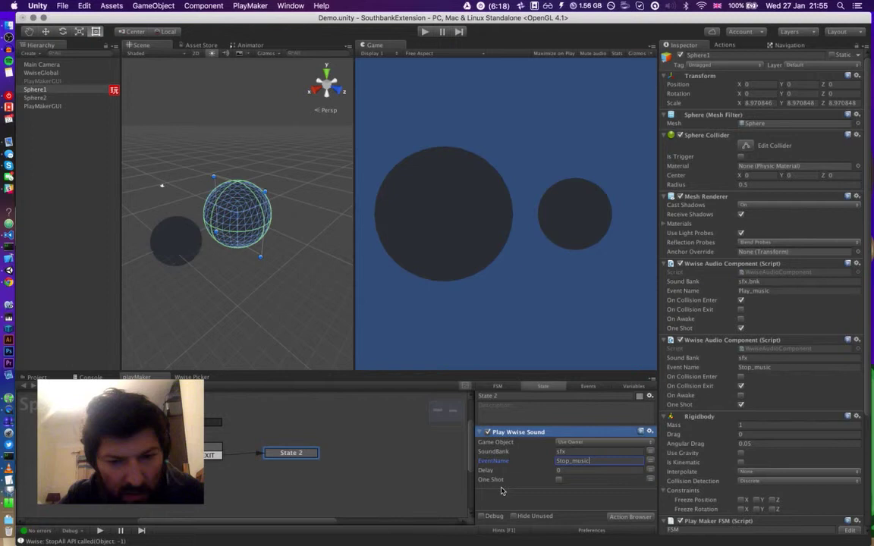
click(547, 493)
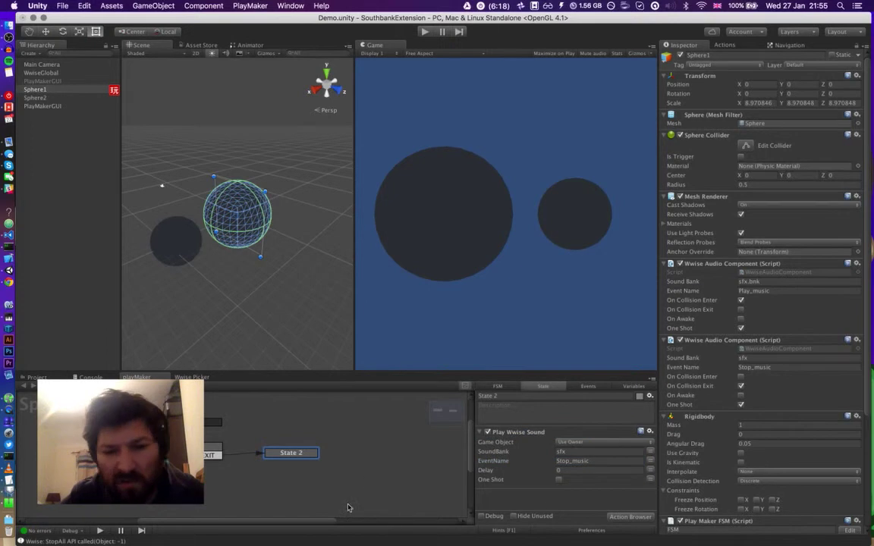
click(367, 483)
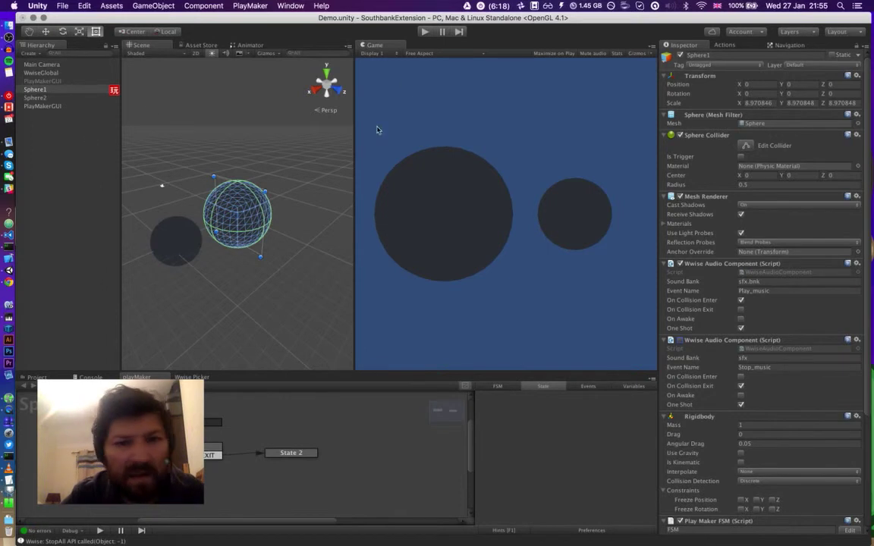
Play the scene and drag Sphere1 along X with the Move tool until the FSM enters State 2
click(425, 32)
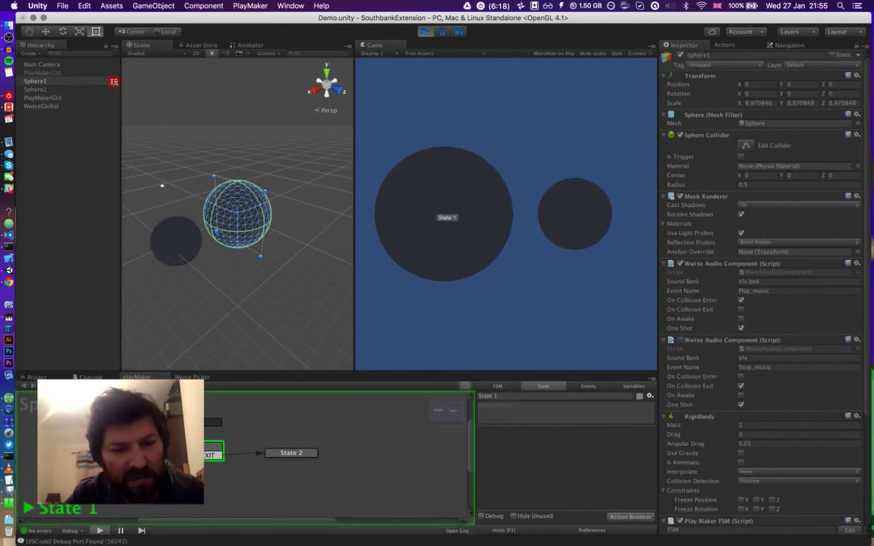
click(46, 32)
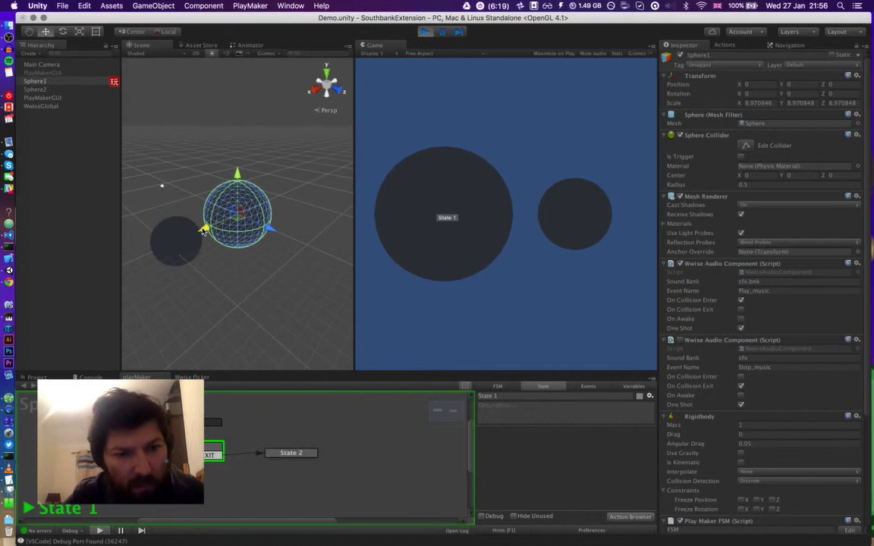
mouse_move(204, 228)
mouse_down()
mouse_move(185, 239)
mouse_move(214, 230)
mouse_up()
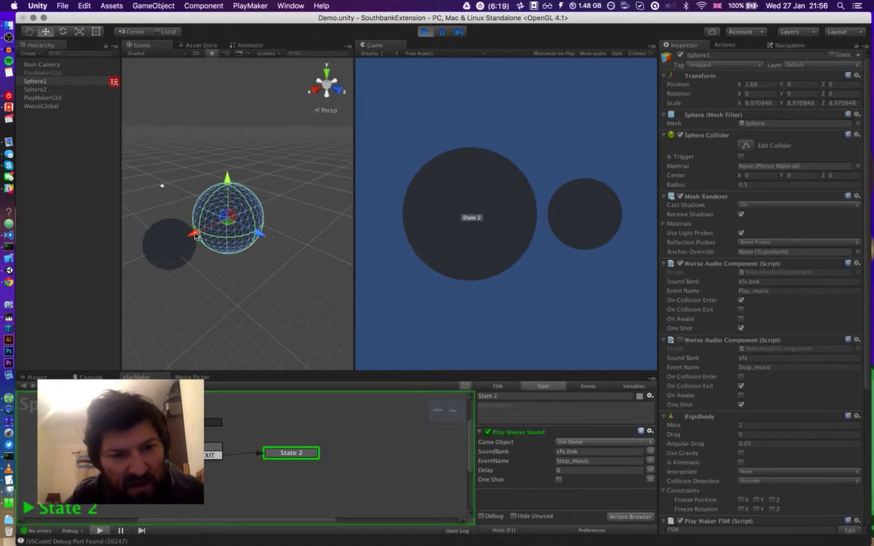
drag(191, 232, 177, 244)
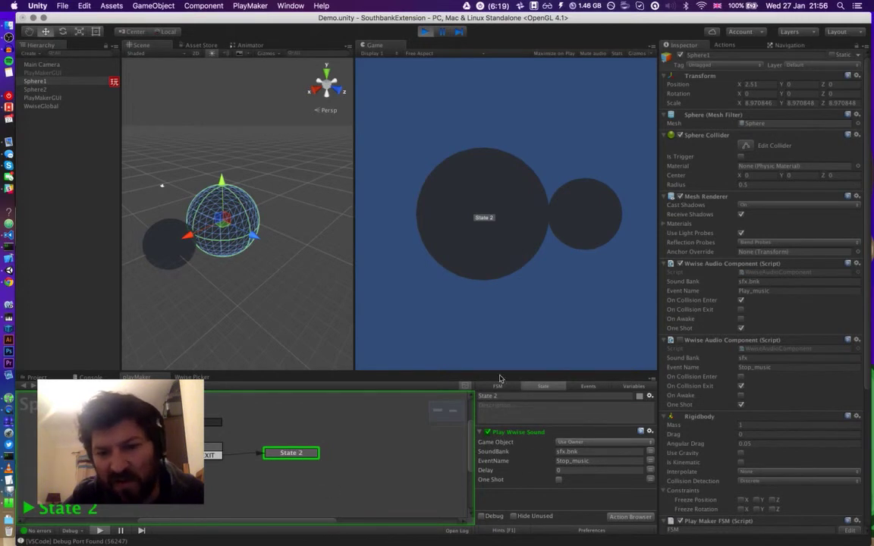
Stop play, tick One Shot on the Stop_music action, then rerun, slide Sphere1 out of contact, and stop
click(427, 32)
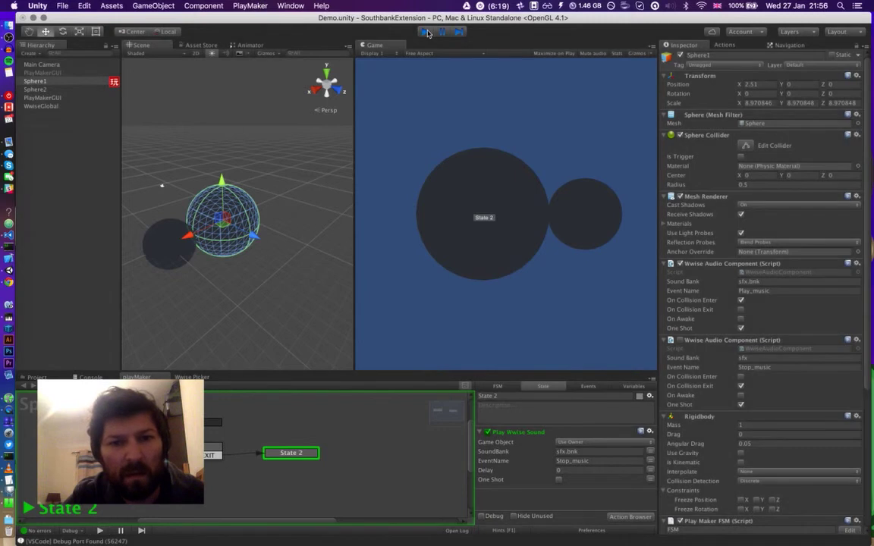
click(559, 480)
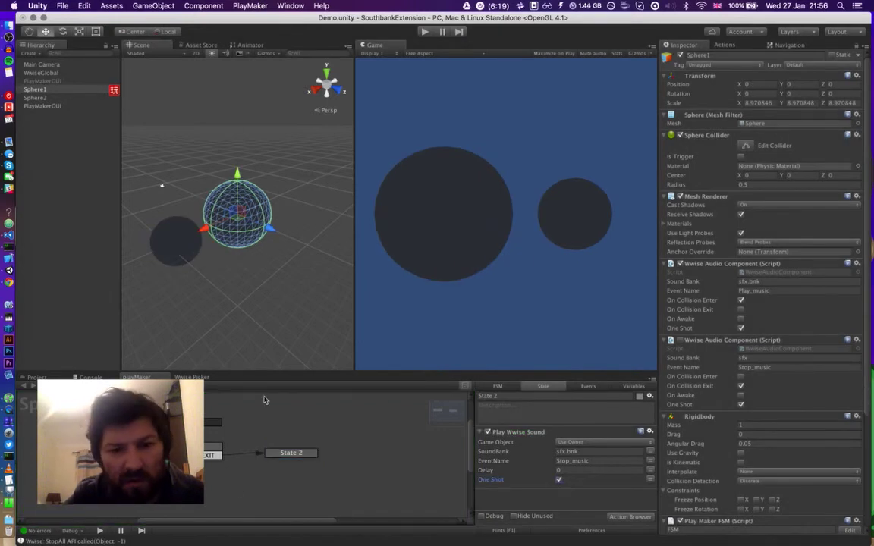
click(425, 32)
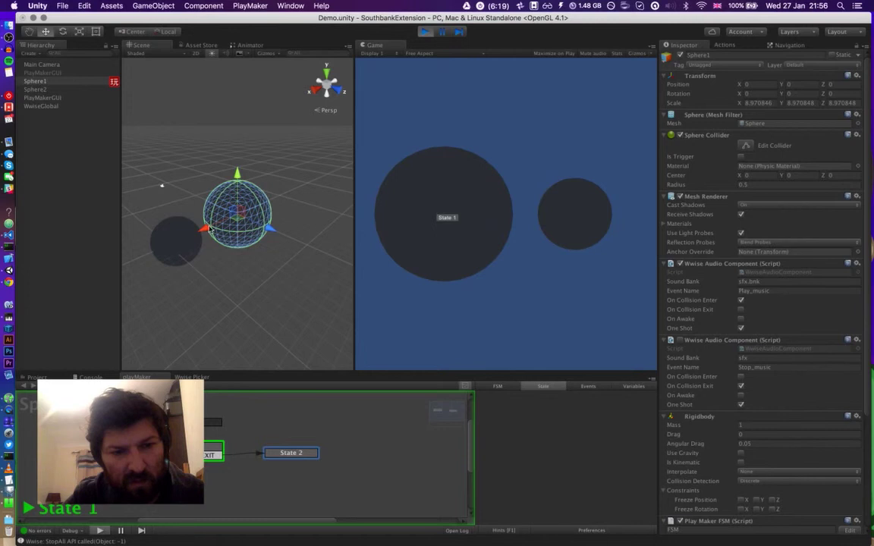
drag(206, 229, 159, 251)
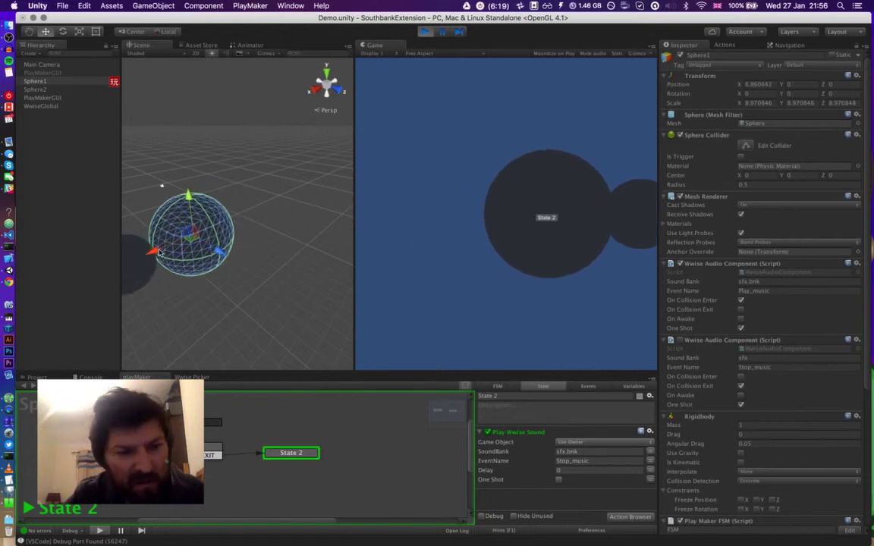
click(425, 31)
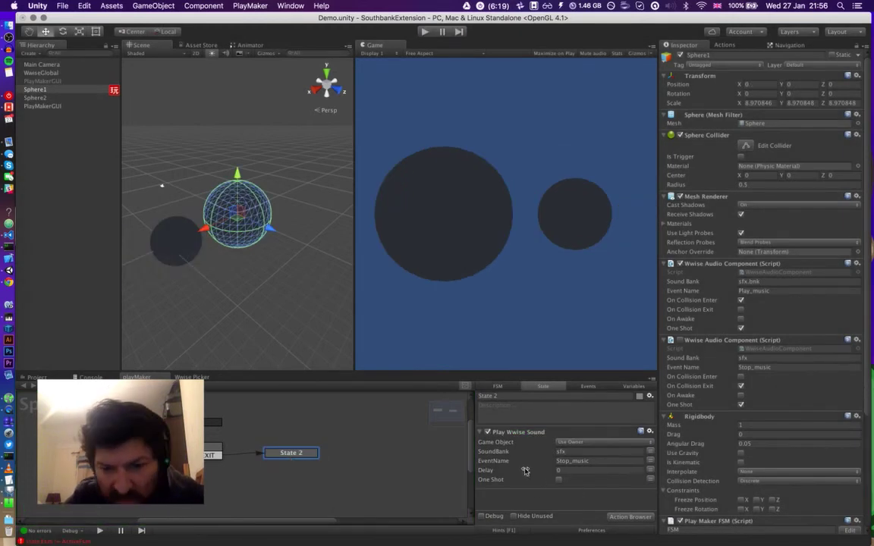
Toggle One Shot on the Stop_music action and reselect State 2
click(559, 480)
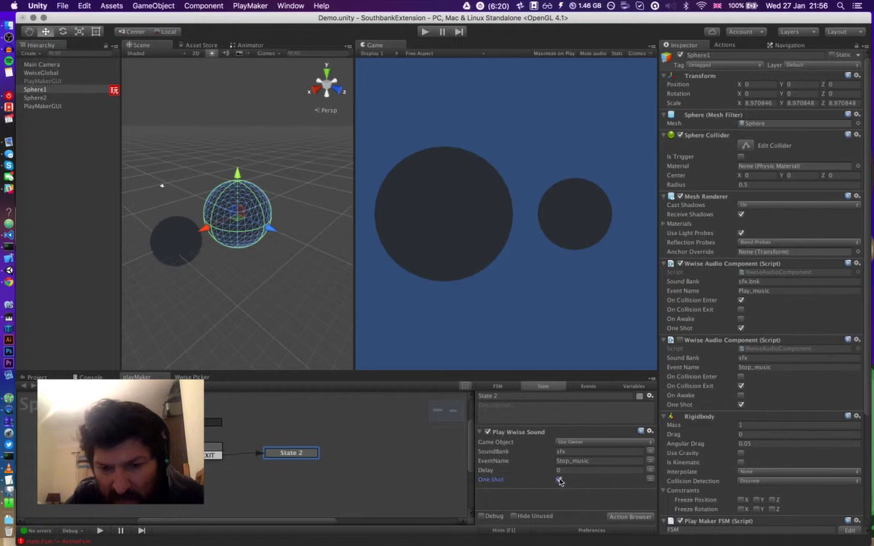
click(287, 444)
click(300, 454)
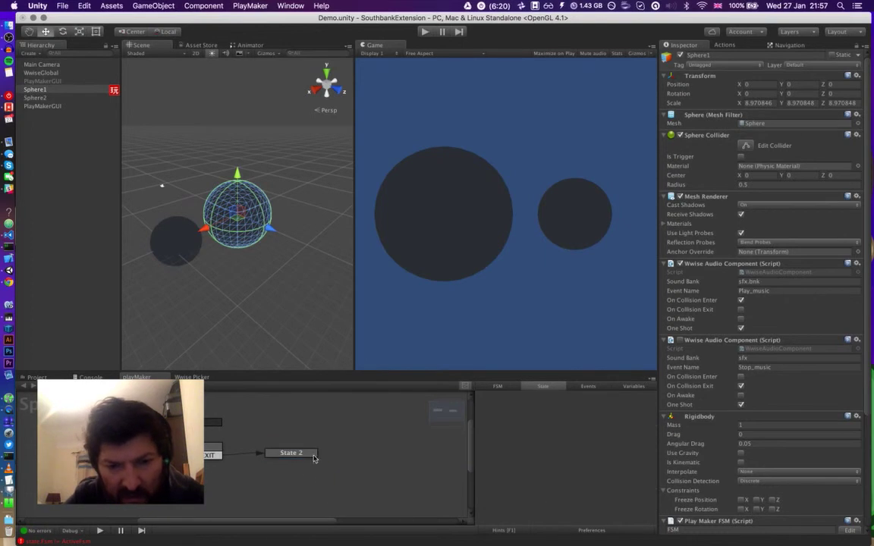
Test again by sliding Sphere1 out of contact, then stop and toggle One Shot once more
click(425, 33)
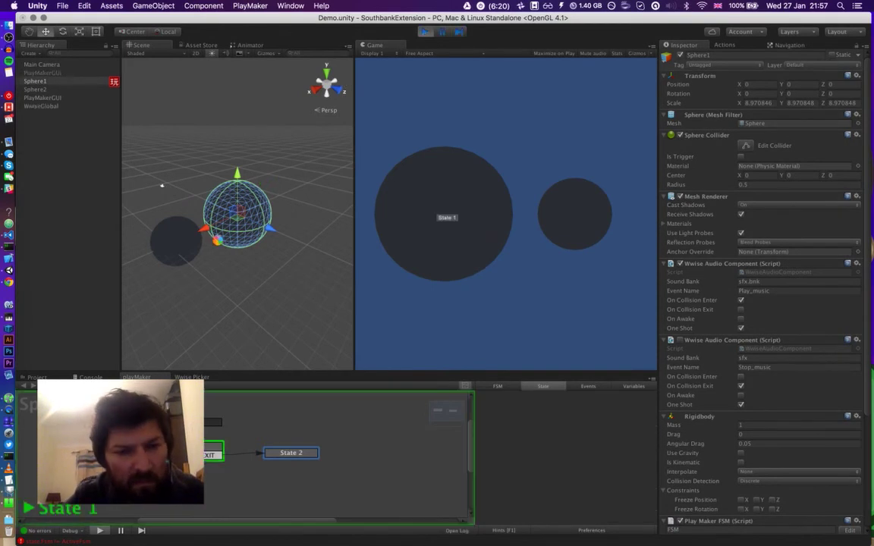
drag(207, 230, 162, 244)
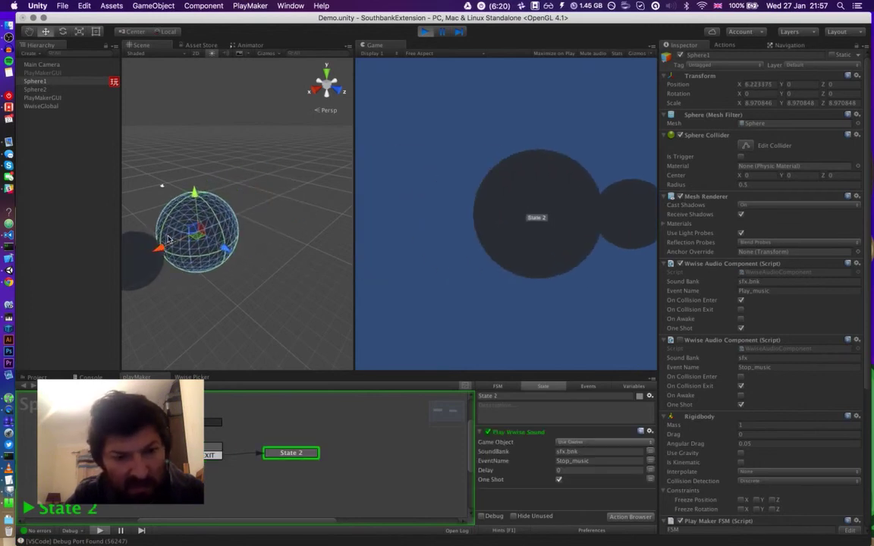
click(425, 31)
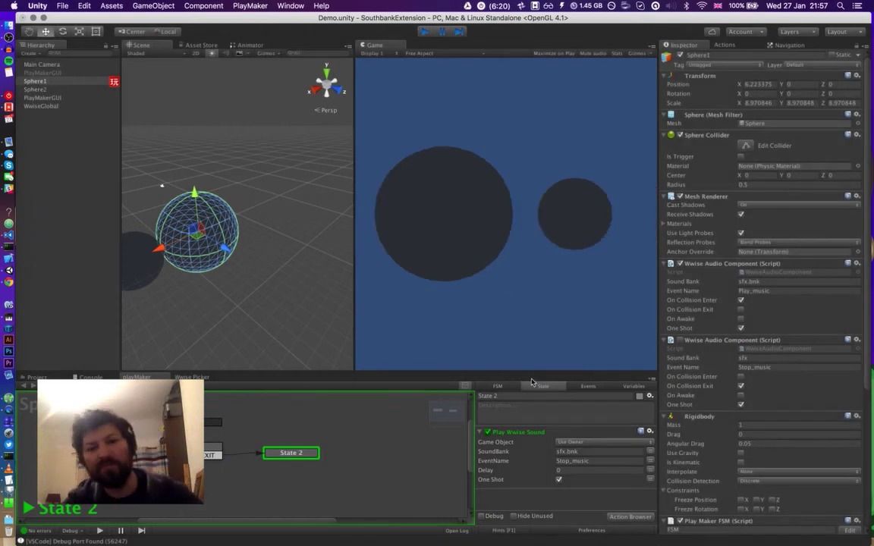
click(559, 480)
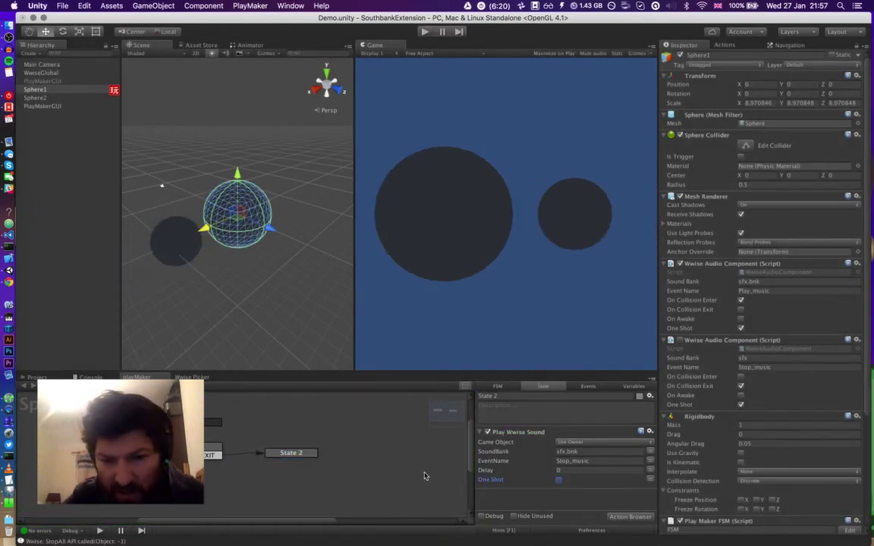
drag(282, 454, 298, 447)
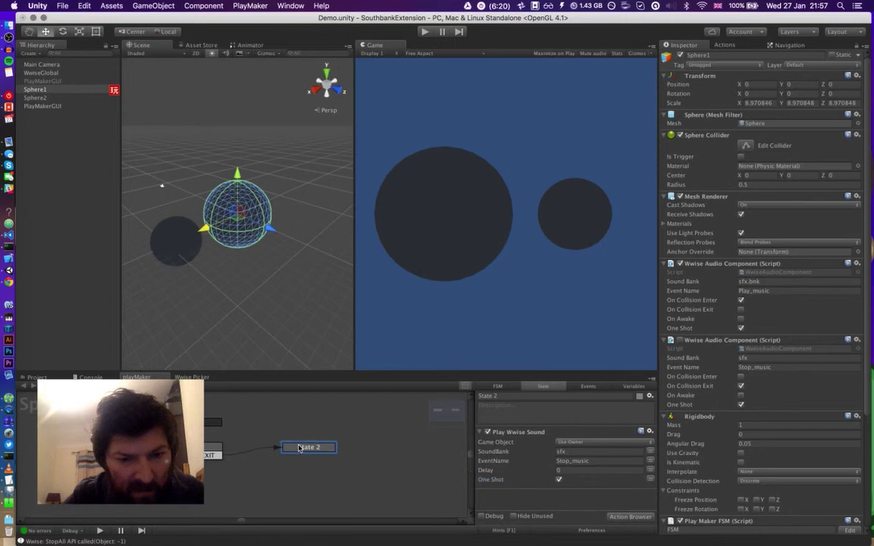
Add a COLLISION ENTER system-event transition to State 2
right_click(300, 444)
mouse_move(339, 459)
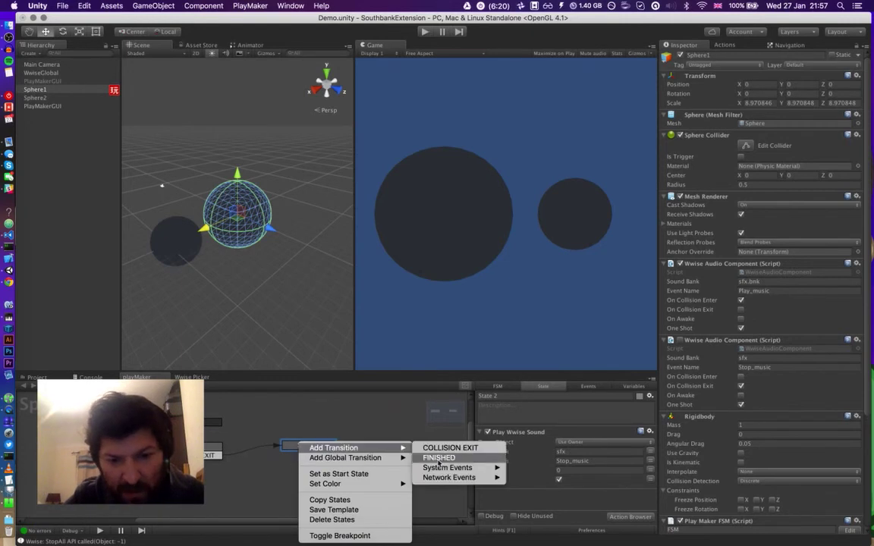
mouse_move(450, 478)
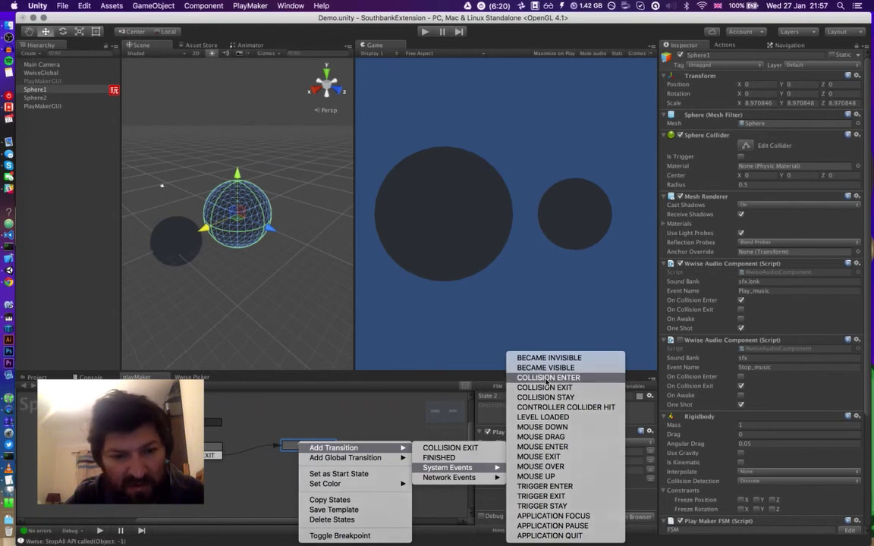
click(547, 378)
Target the COLLISION ENTER transition back at State 1
right_click(316, 455)
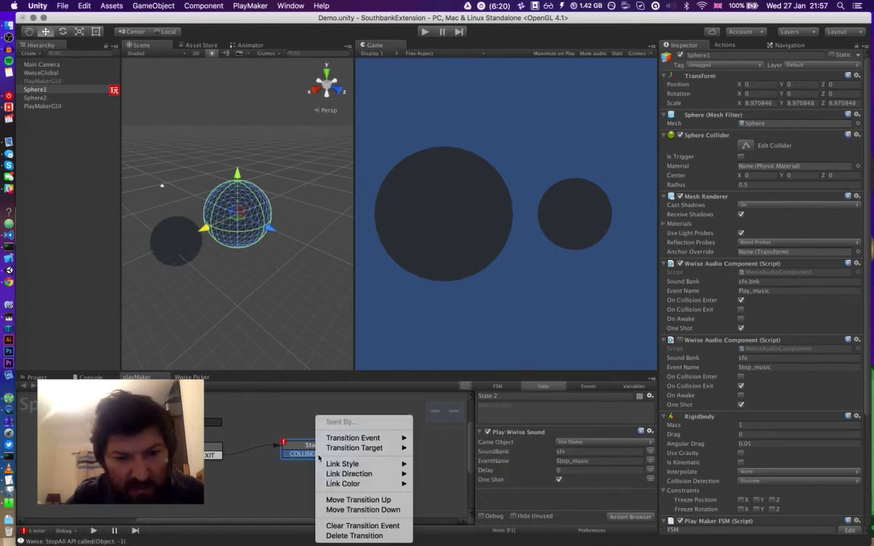
mouse_move(357, 448)
click(438, 451)
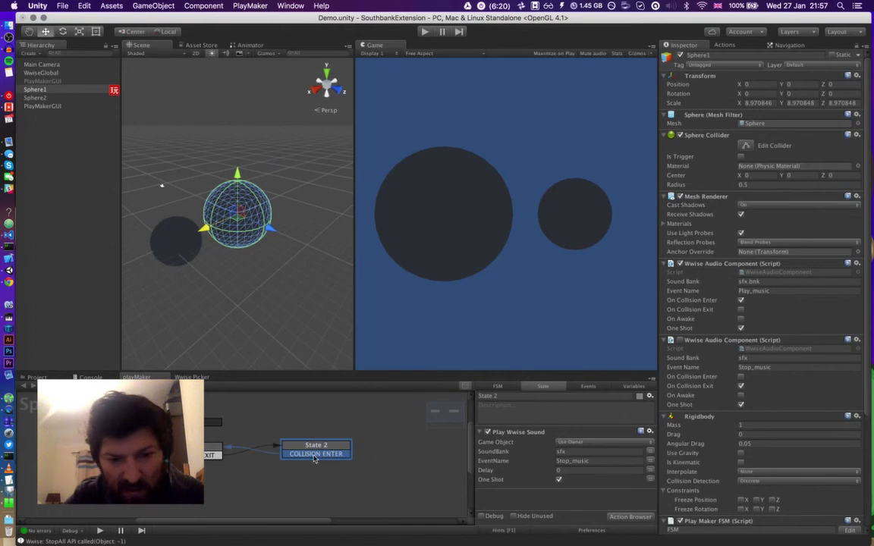
click(425, 33)
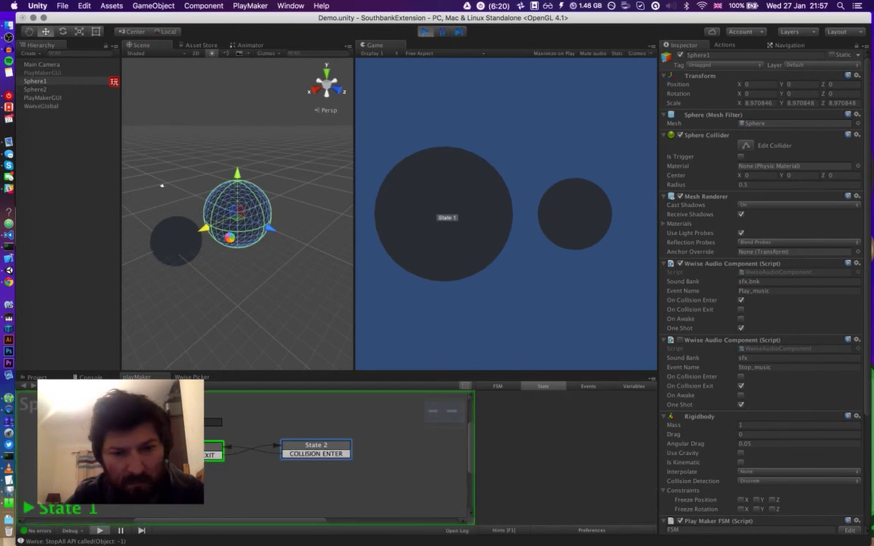
drag(203, 227, 170, 253)
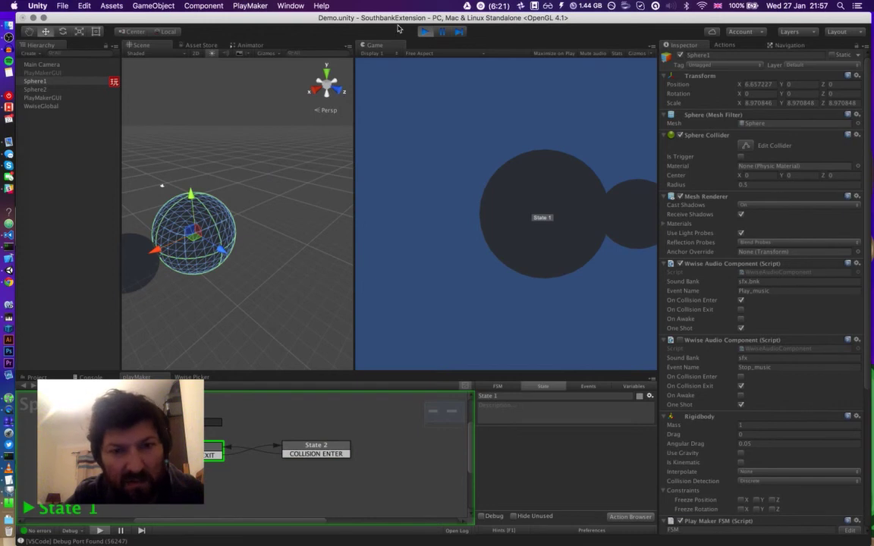
click(424, 31)
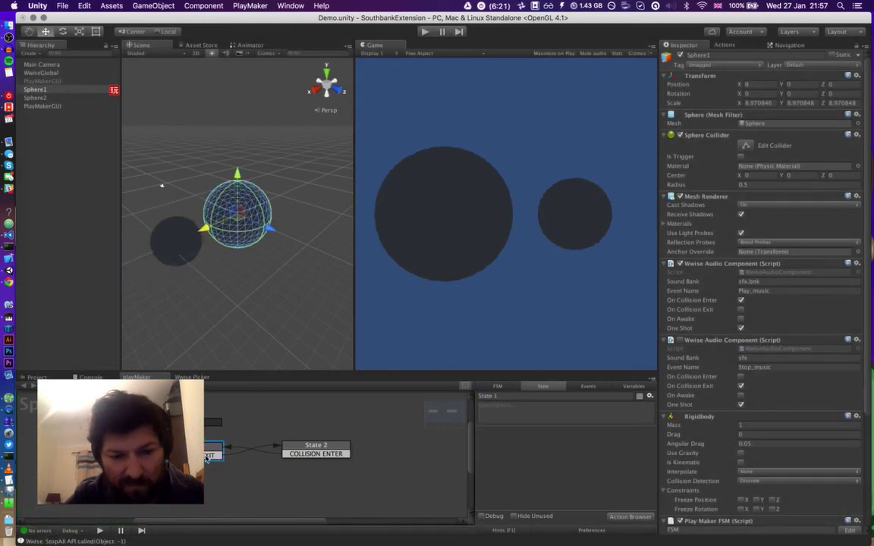
Uncheck One Shot on the Play_music component, then play, push Sphere1 into Sphere2, and stop
click(330, 451)
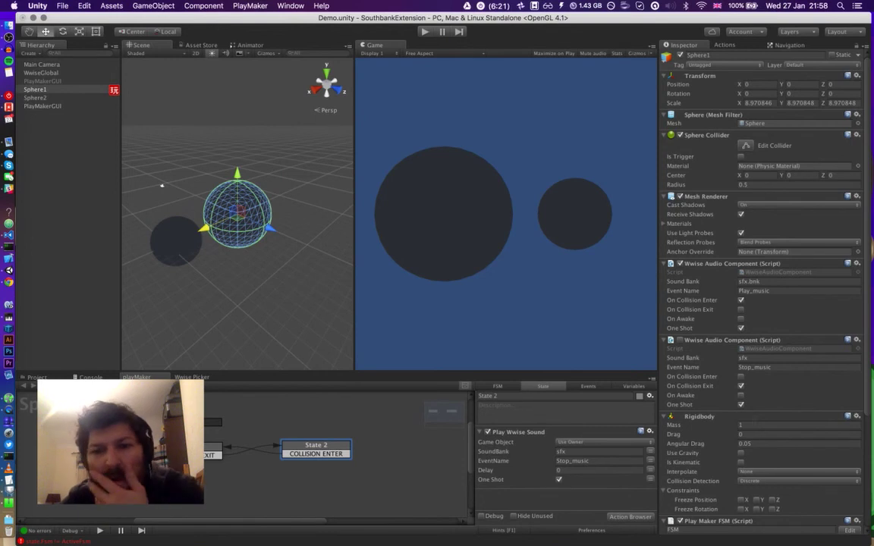
click(740, 328)
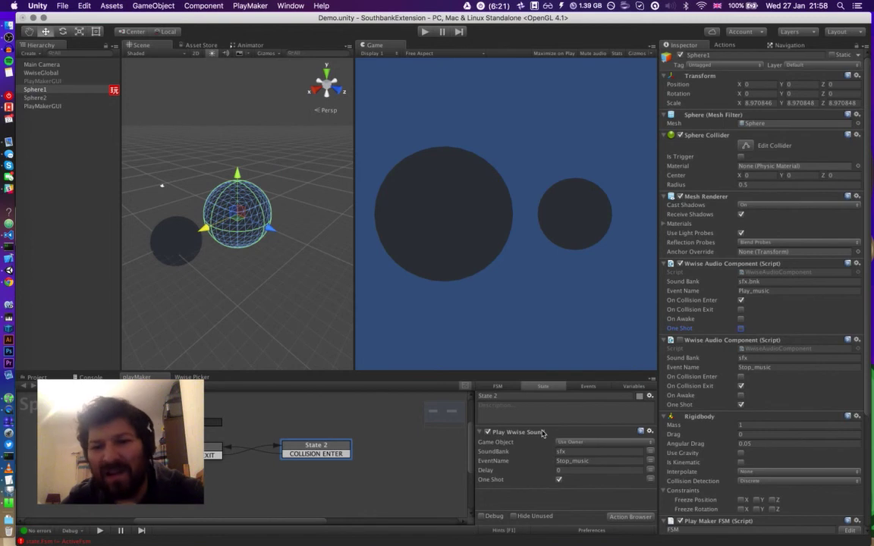
click(426, 32)
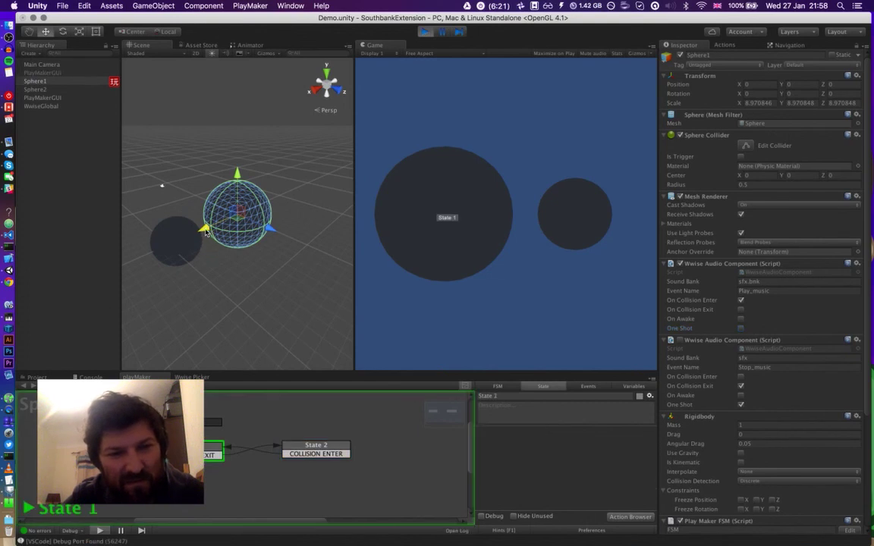
drag(206, 230, 185, 239)
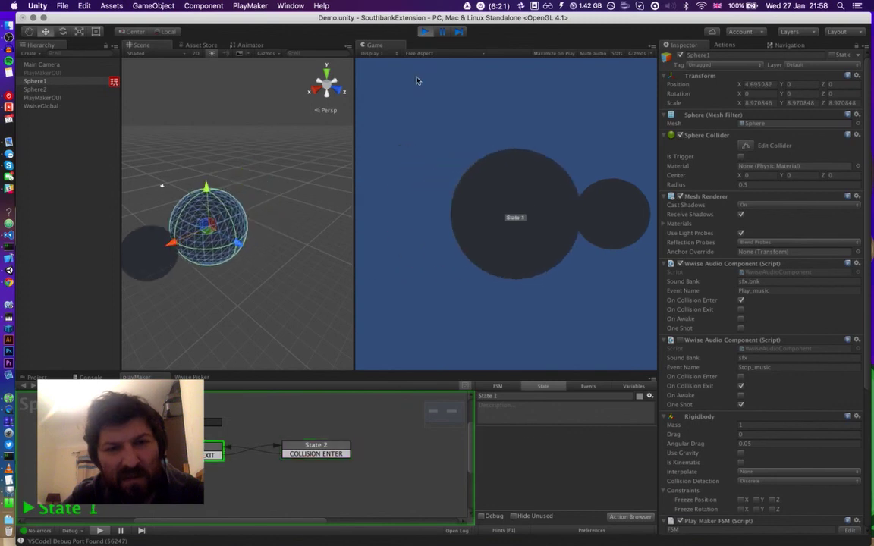
click(424, 31)
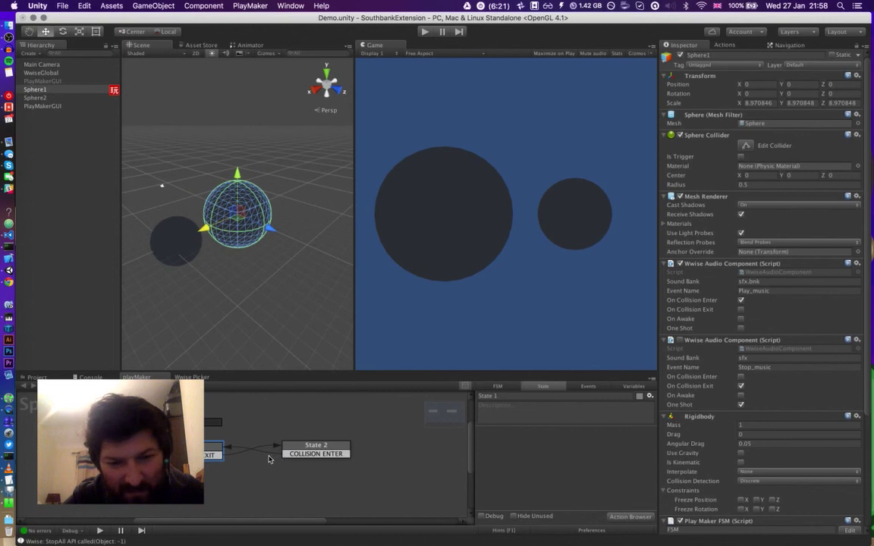
Add a COLLISION ENTER global transition to State 2
click(301, 453)
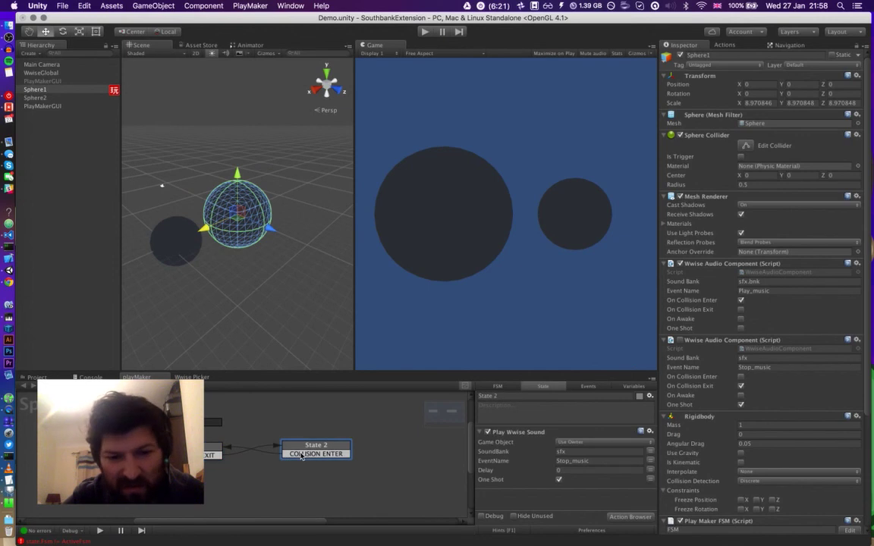
right_click(301, 454)
mouse_move(313, 460)
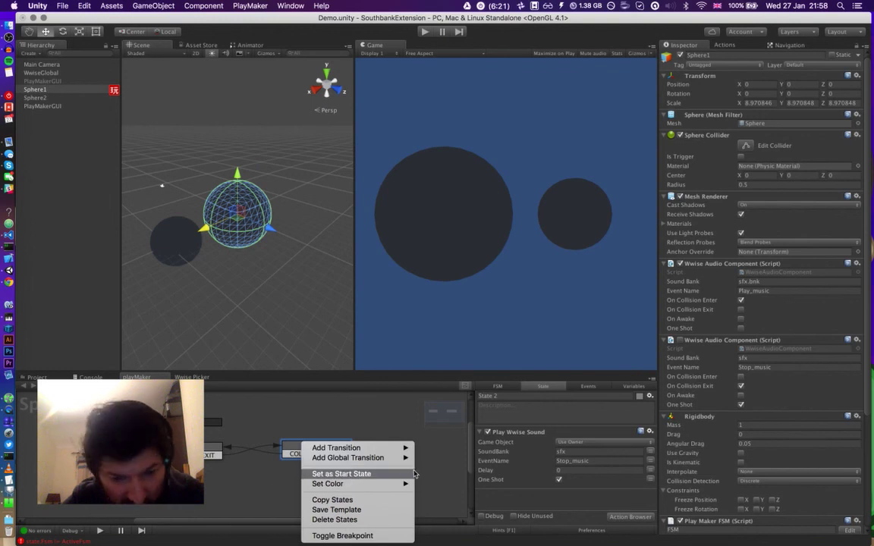
mouse_move(389, 459)
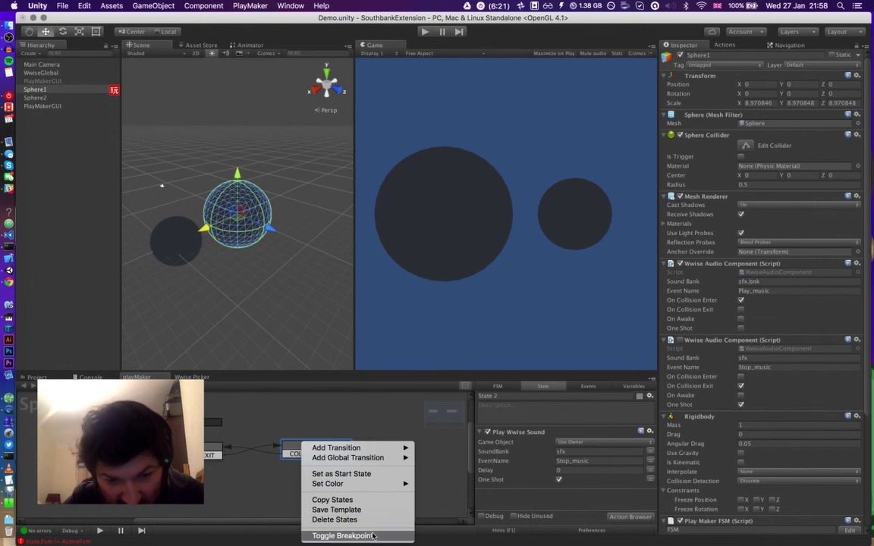
mouse_move(358, 461)
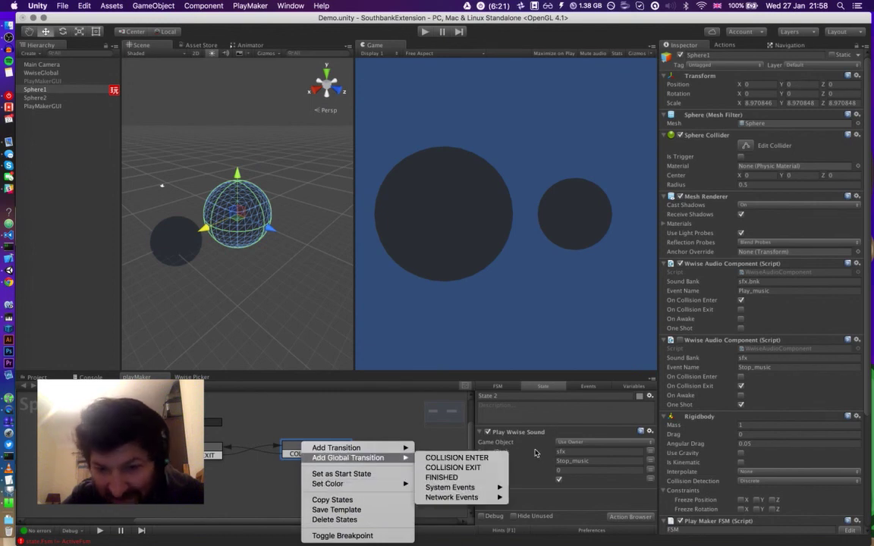
click(457, 458)
Review the Variables, Events and State tabs, view the FSM settings, and toggle Stop_music's On Collision Exit
click(634, 386)
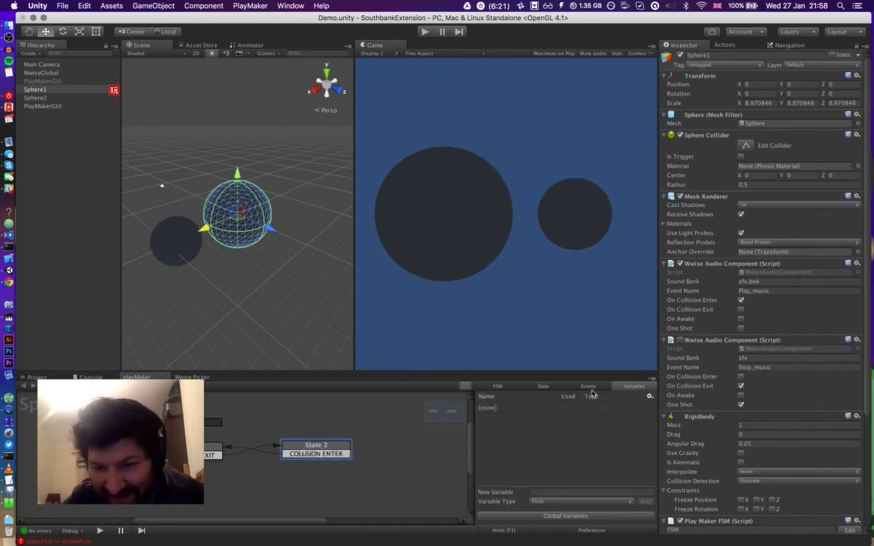
click(589, 387)
click(540, 387)
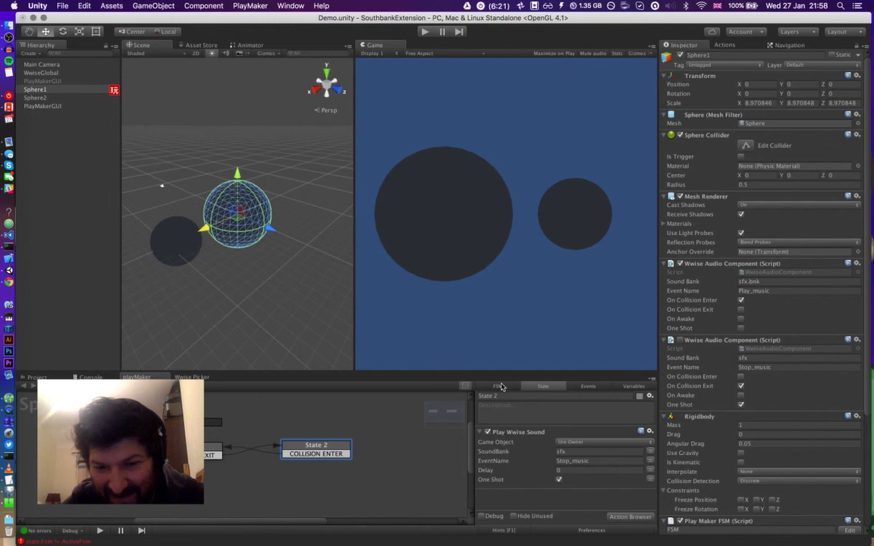
click(499, 386)
scroll(512, 455, down, 1)
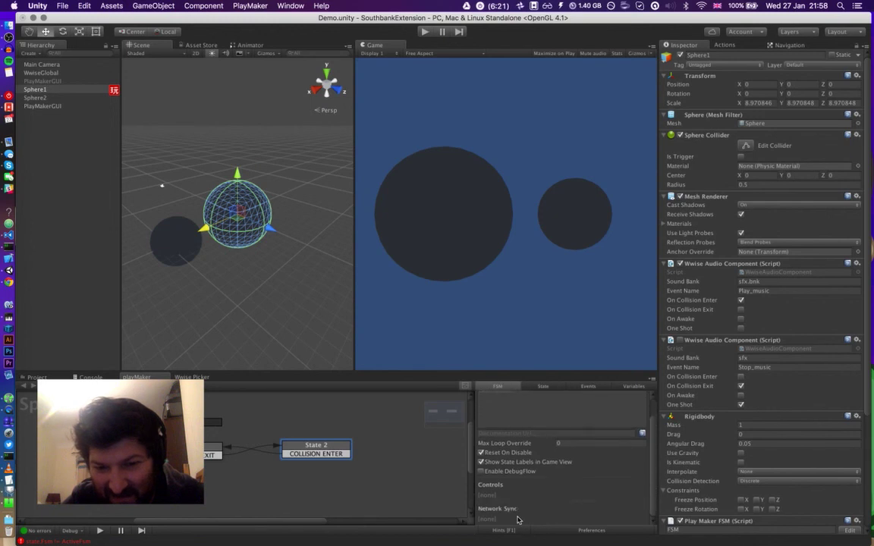
scroll(518, 516, up, 1)
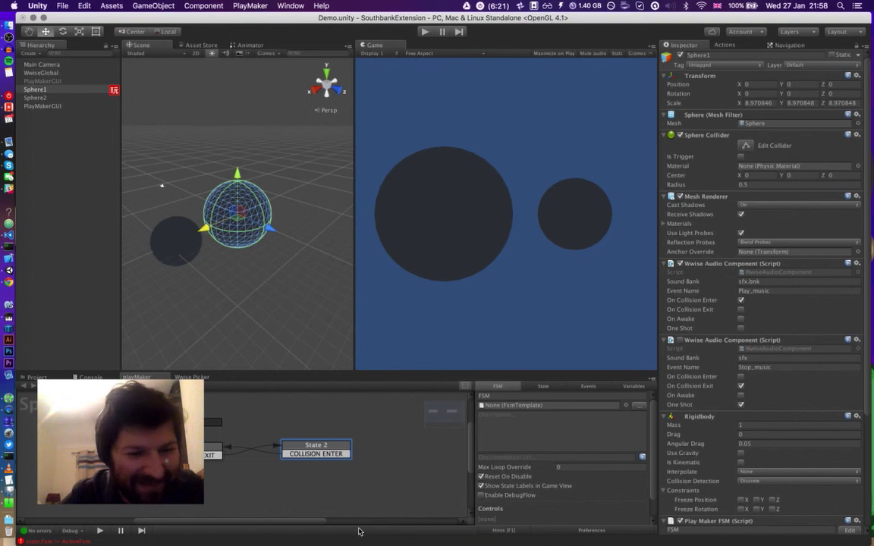
click(342, 492)
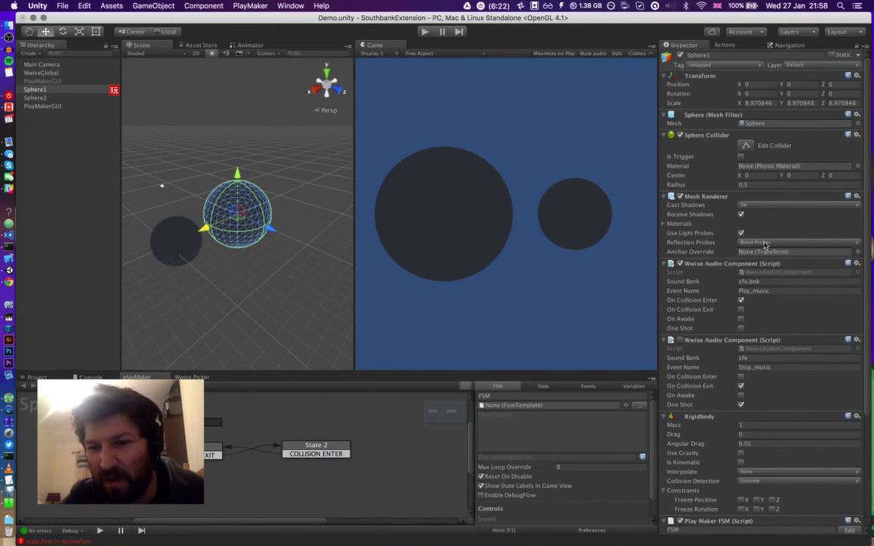
click(740, 386)
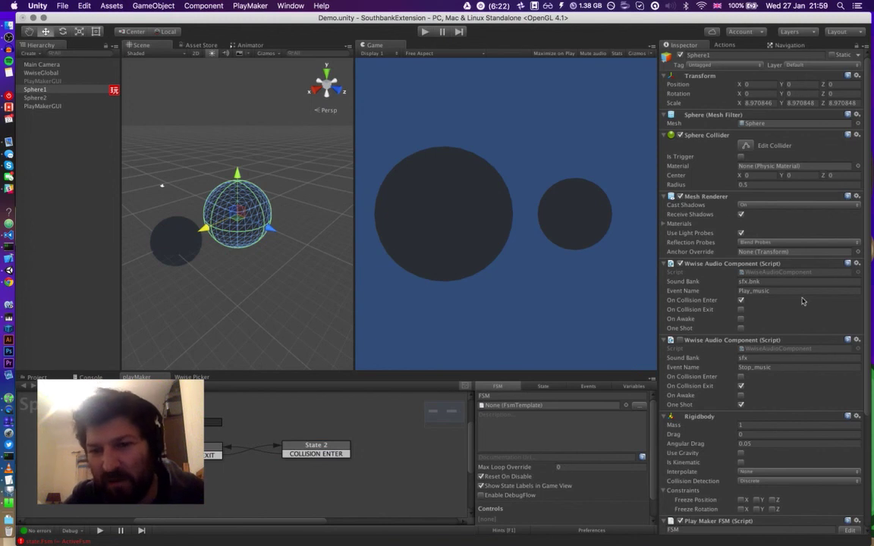